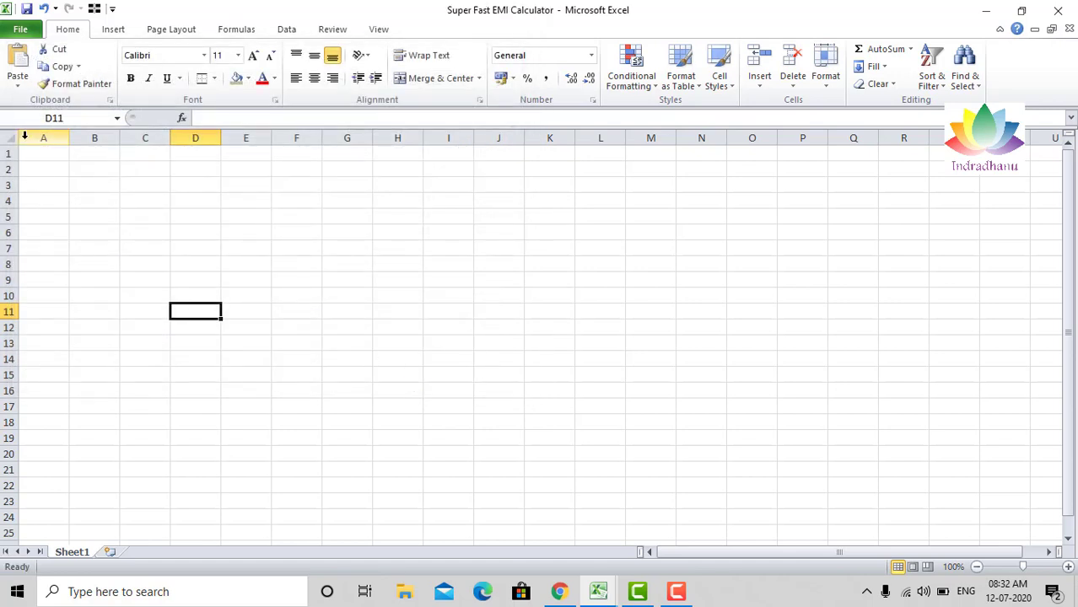
Step: Insert a new sheet into the workbook from the Loan Amortization spreadsheet template
click(42, 162)
click(42, 159)
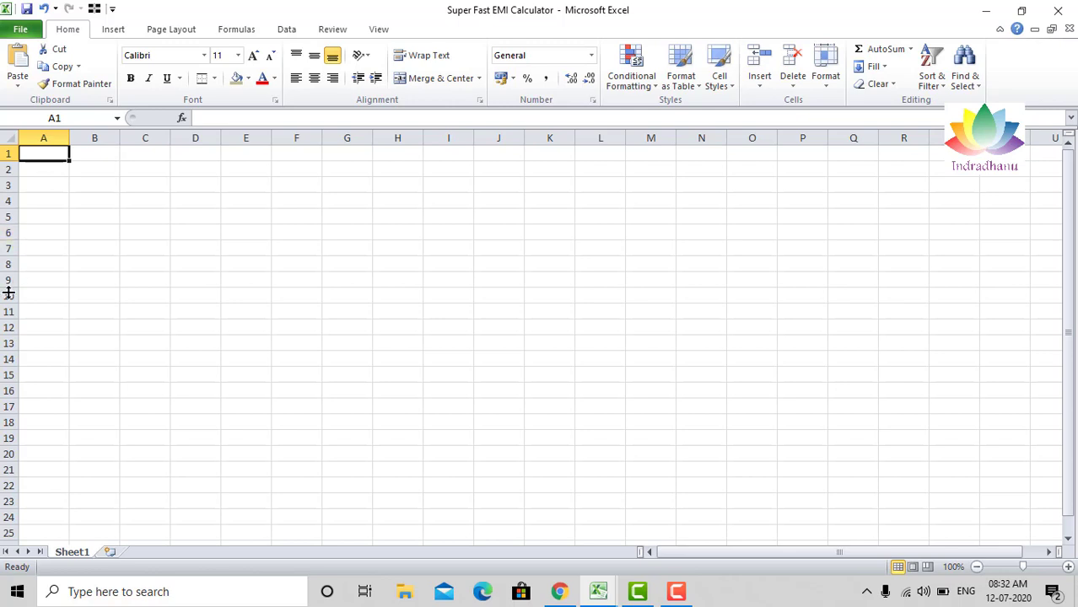
right_click(73, 554)
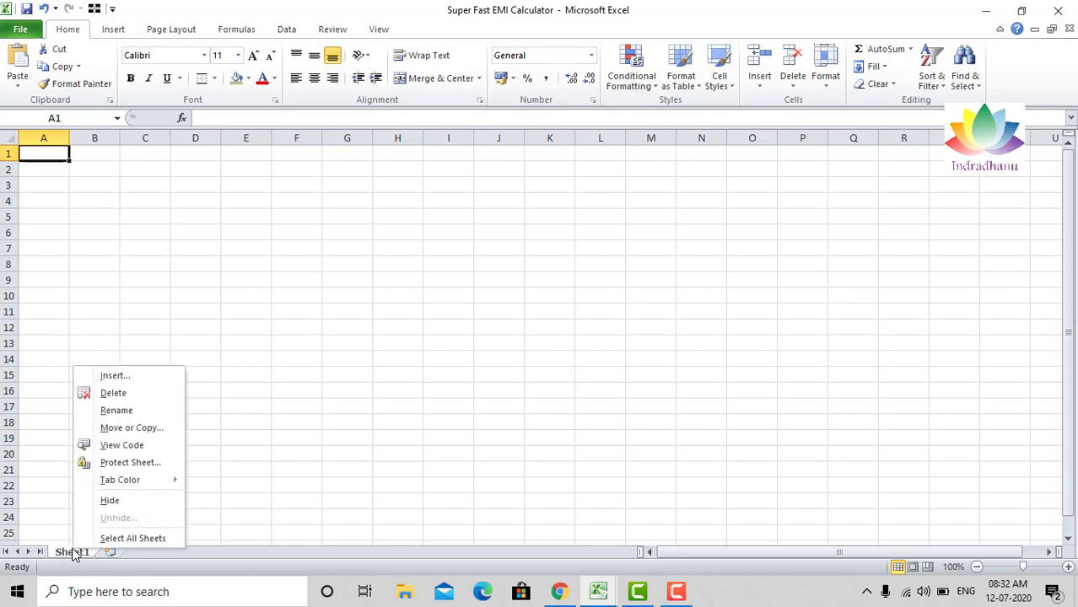
click(141, 379)
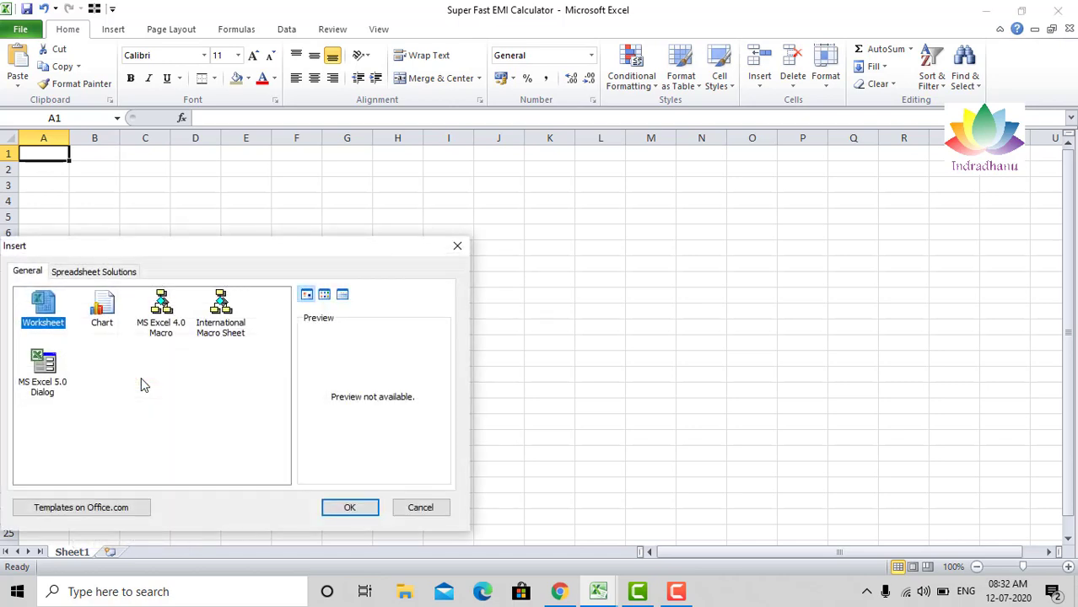
click(78, 274)
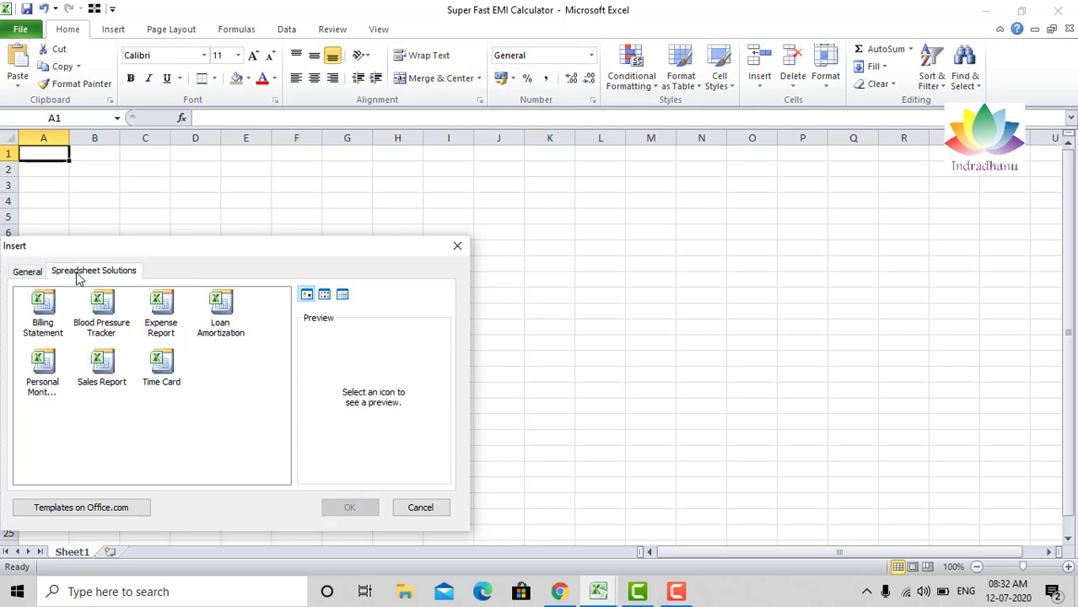
click(223, 308)
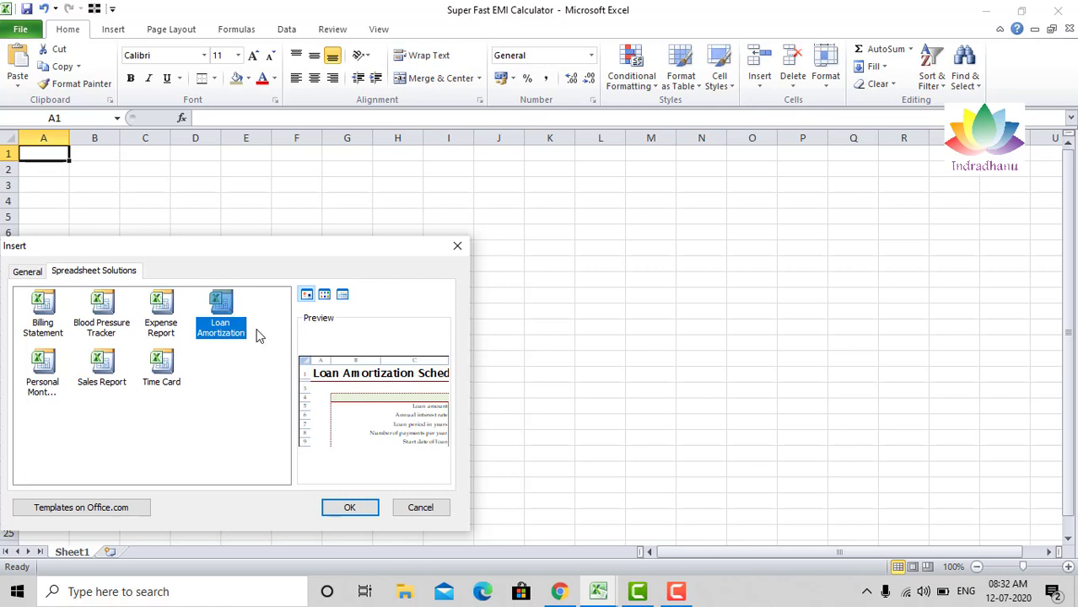
click(351, 511)
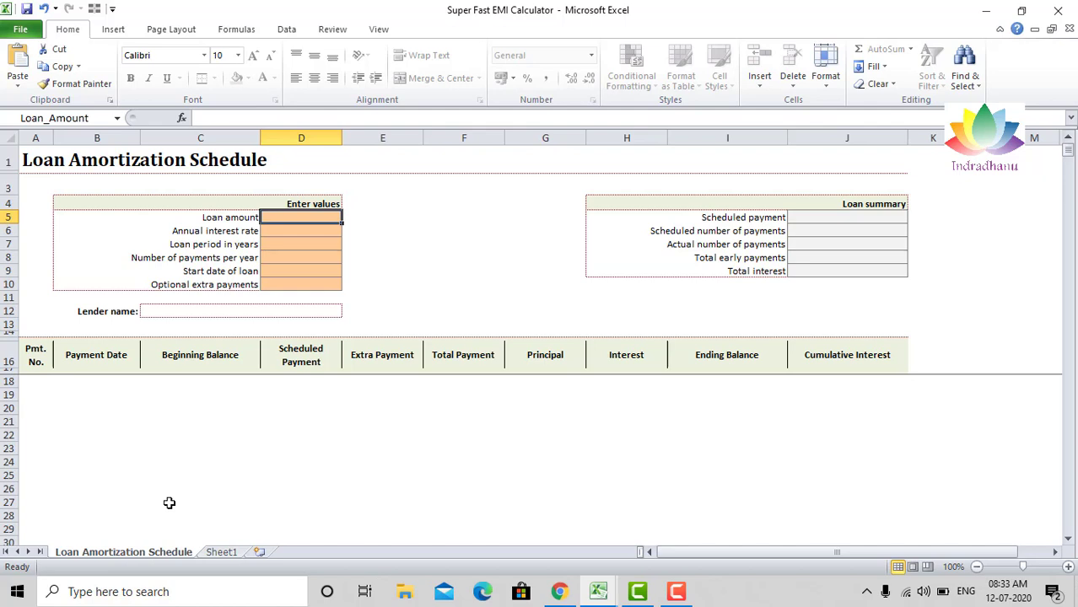
Step: Enter a loan amount of 1000000 and an annual interest rate of 12%
text(100)
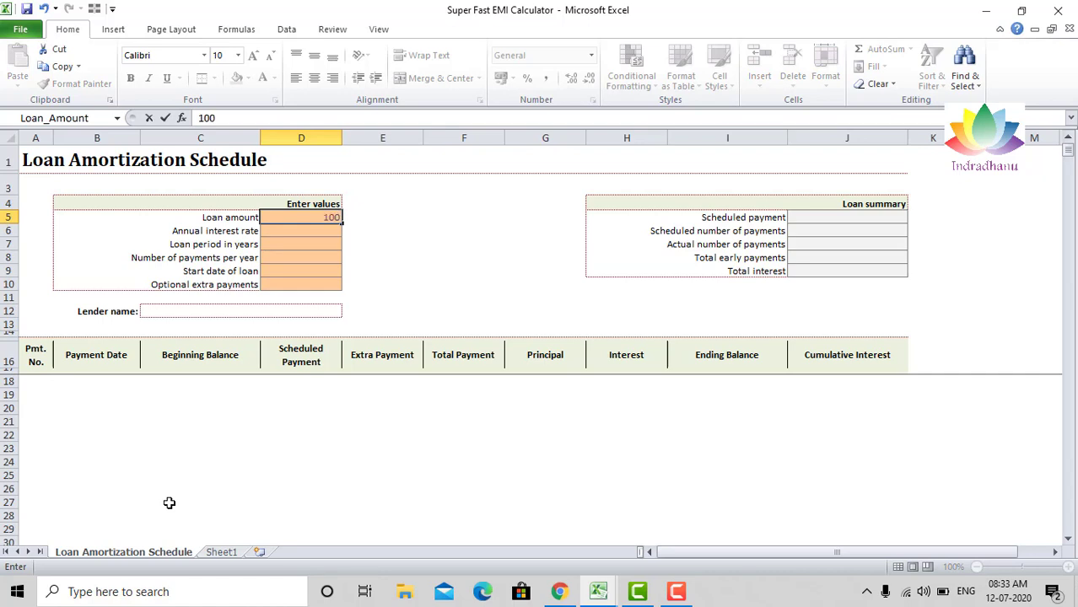
text(0000)
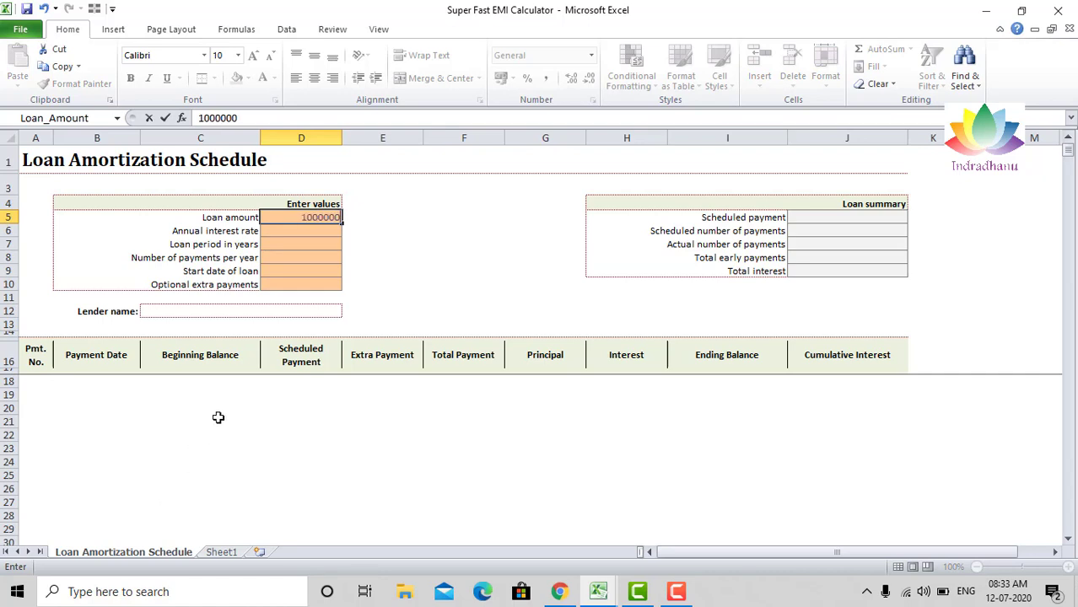
click(310, 229)
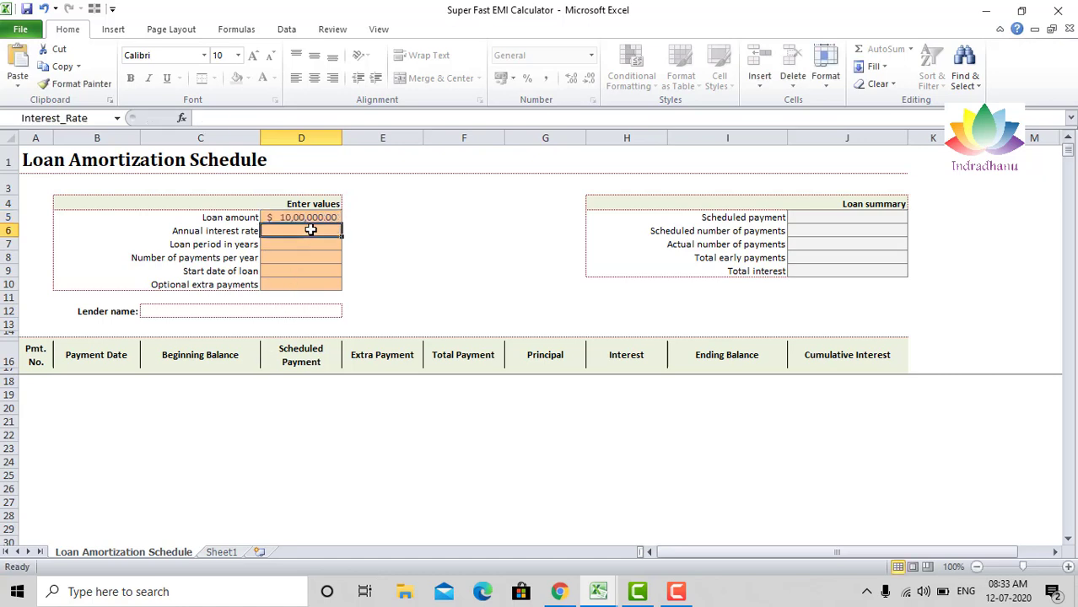
text(12%)
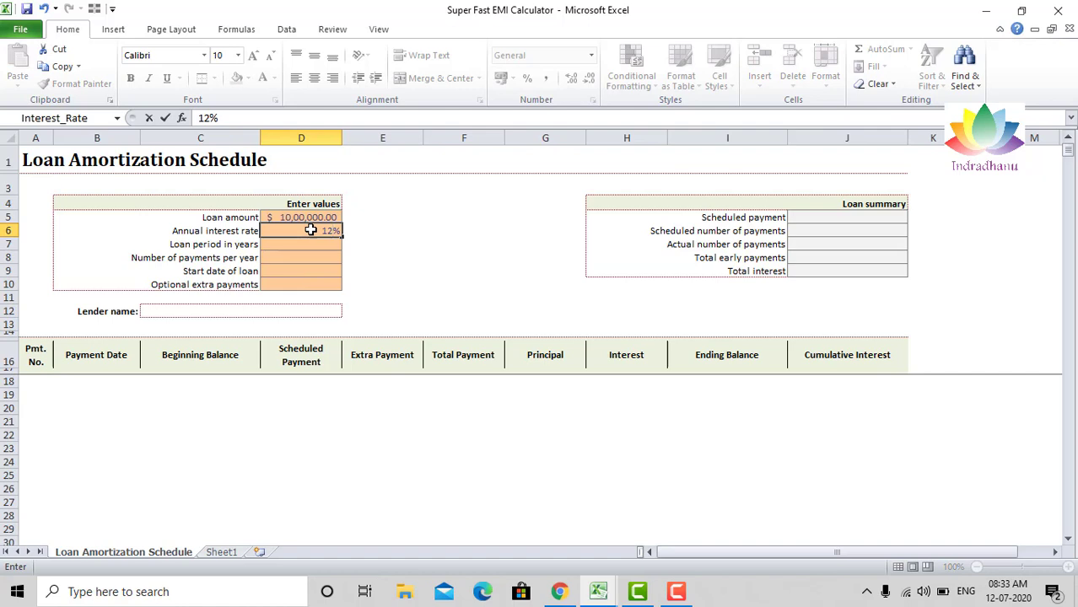
key(Return)
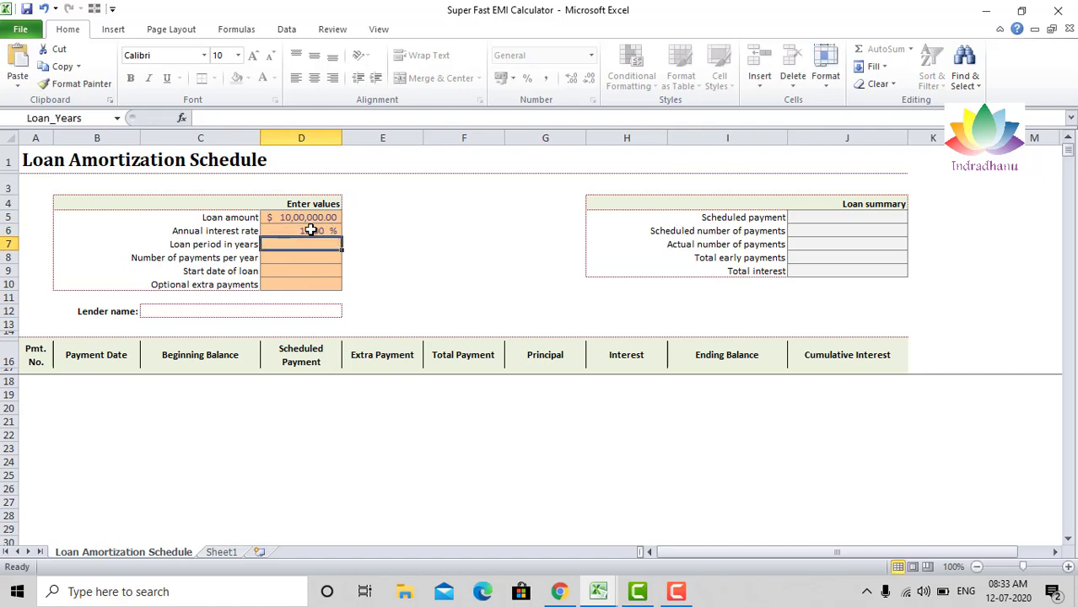
Step: Set the loan period to 5 years and the number of payments per year to 12
text(5)
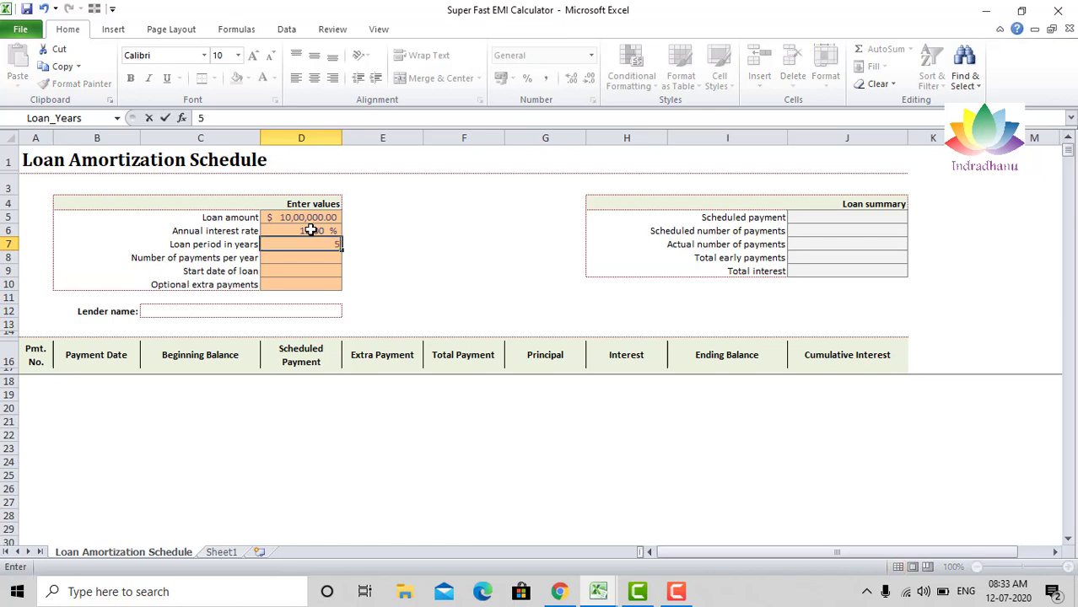
key(Return)
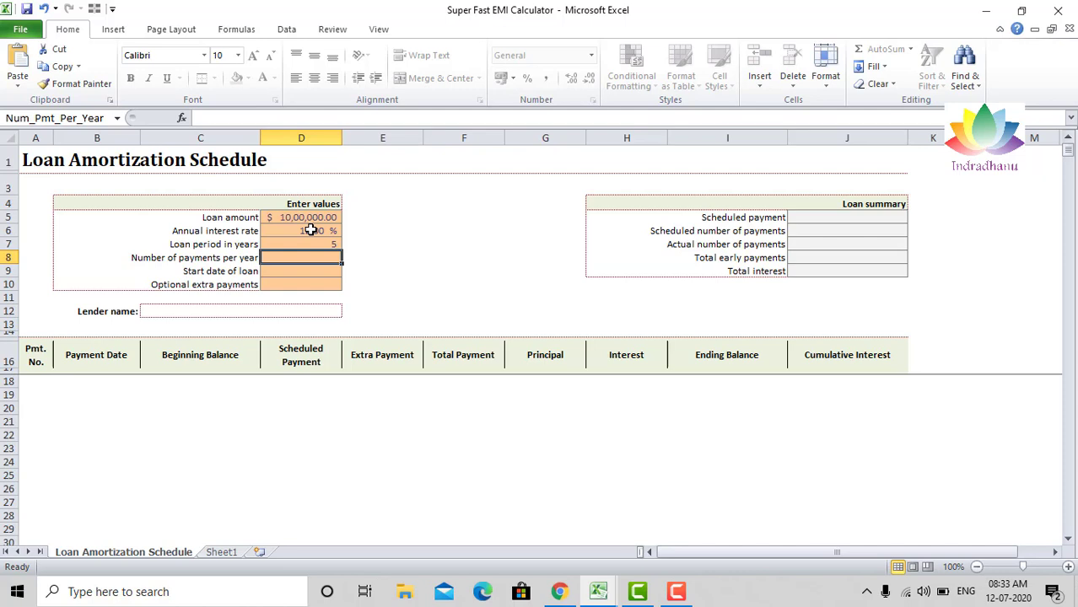
text(12)
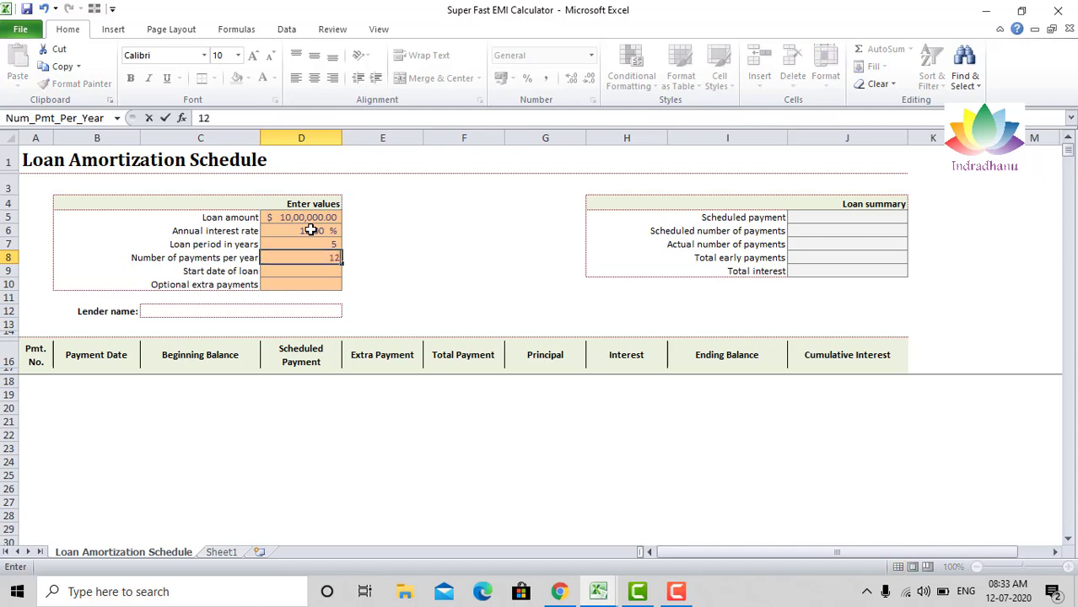
key(Return)
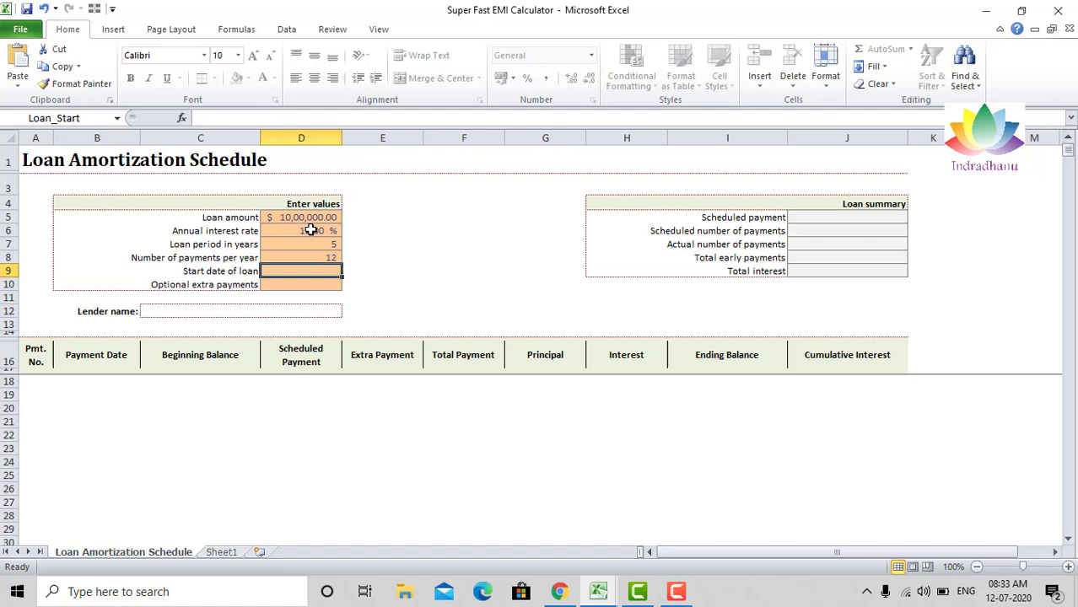
Step: Enter 1/4/20 as the start date of the loan and leave the optional extra payments blank
text(1/)
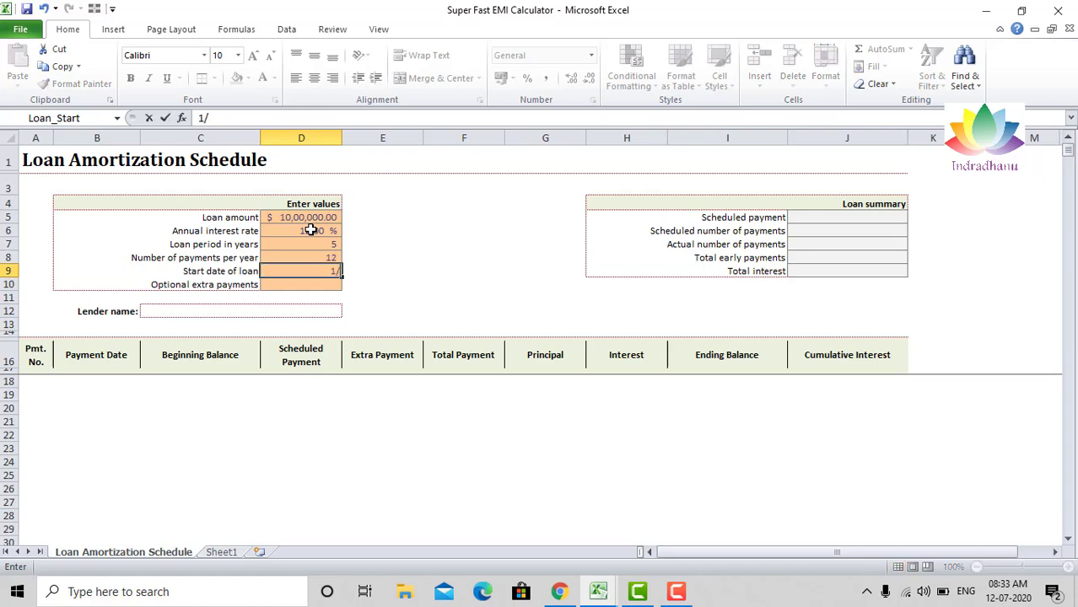
text(4/20)
key(Return)
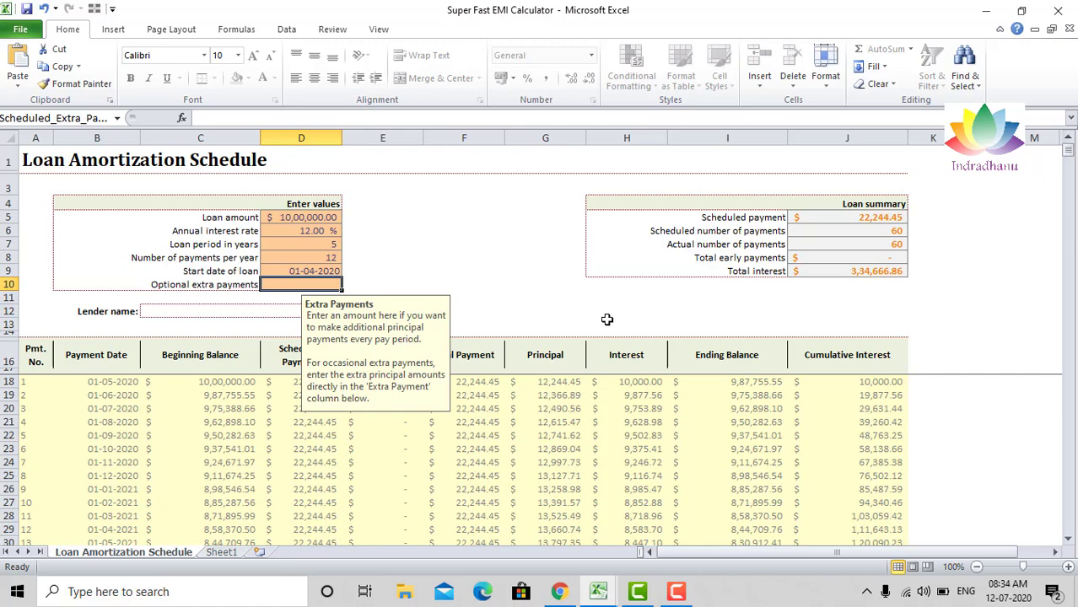
key(Return)
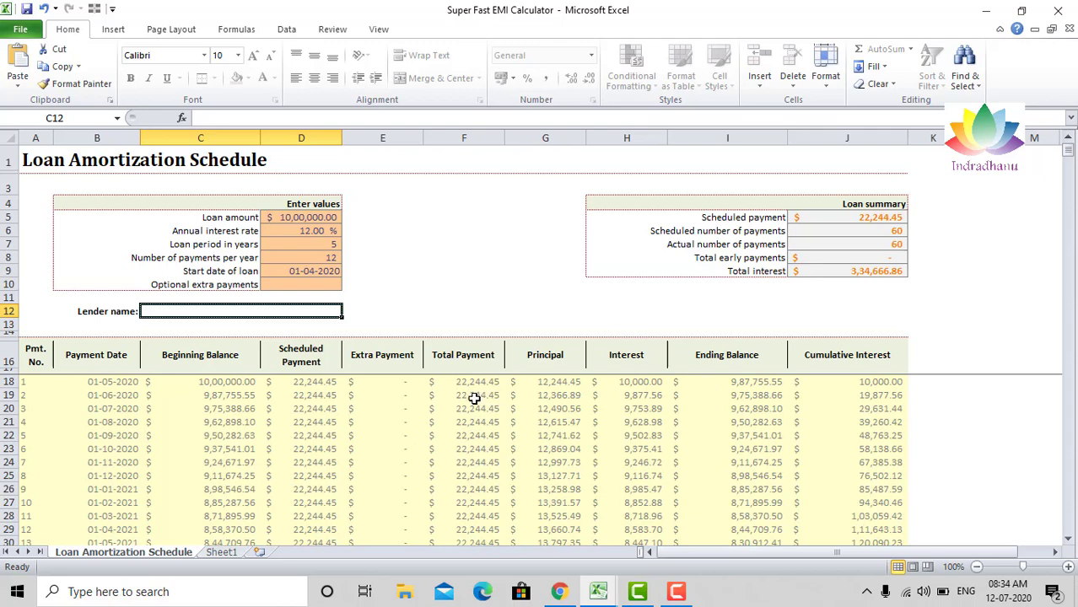
Step: Enlarge the sheet to 140% and go through the loan input cells and the Extra Payment column of the schedule
click(1069, 571)
click(1069, 571)
click(1068, 571)
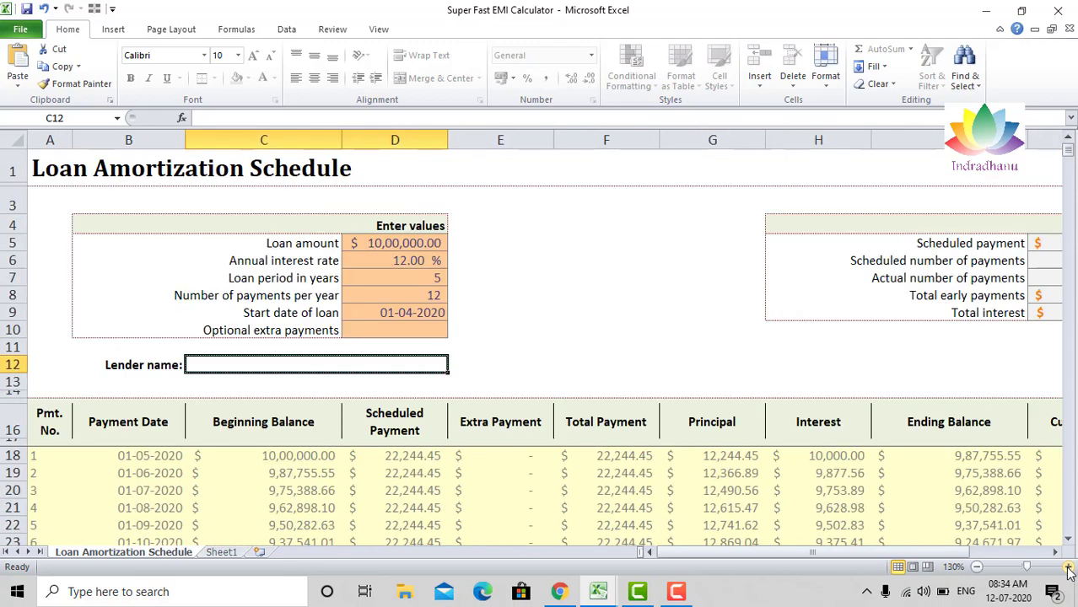
click(1069, 571)
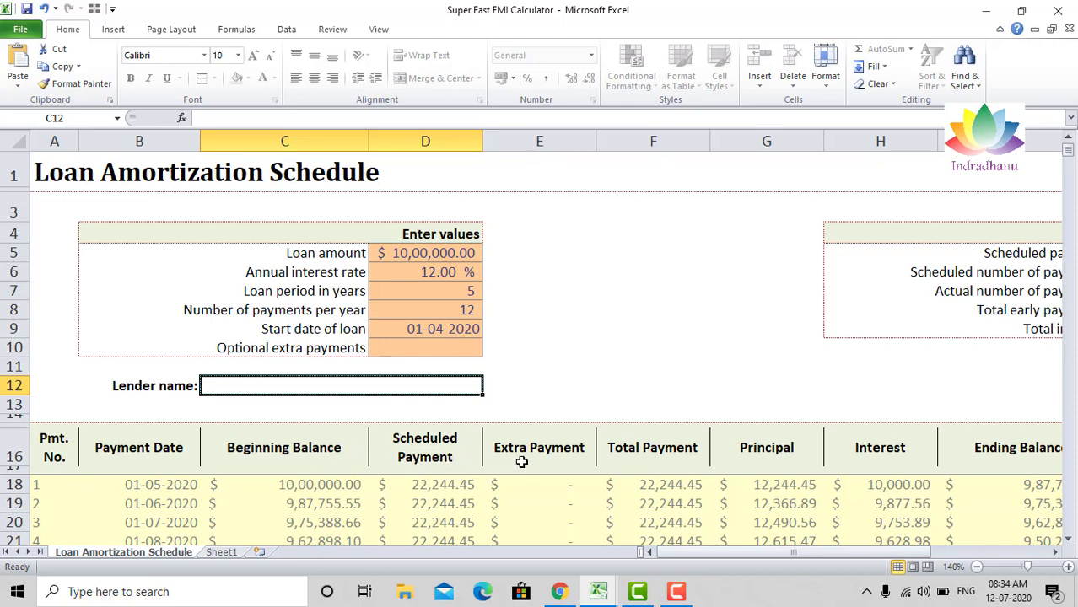
key(Tab)
key(Tab)
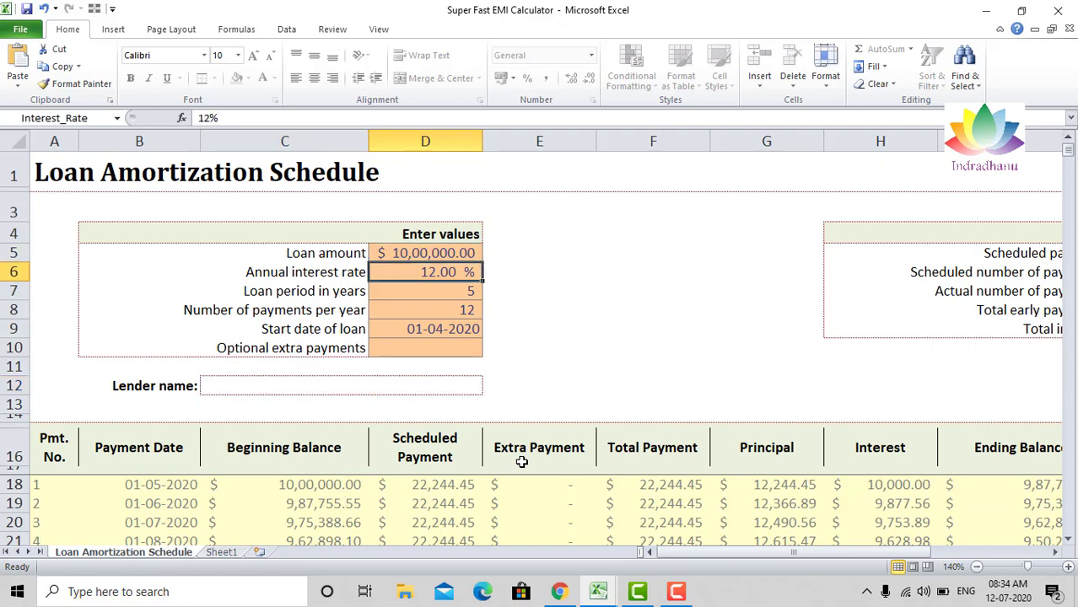
key(Tab)
key(Tab)
key(Tab)
key(Tab)
key(Tab)
key(Tab)
key(Tab)
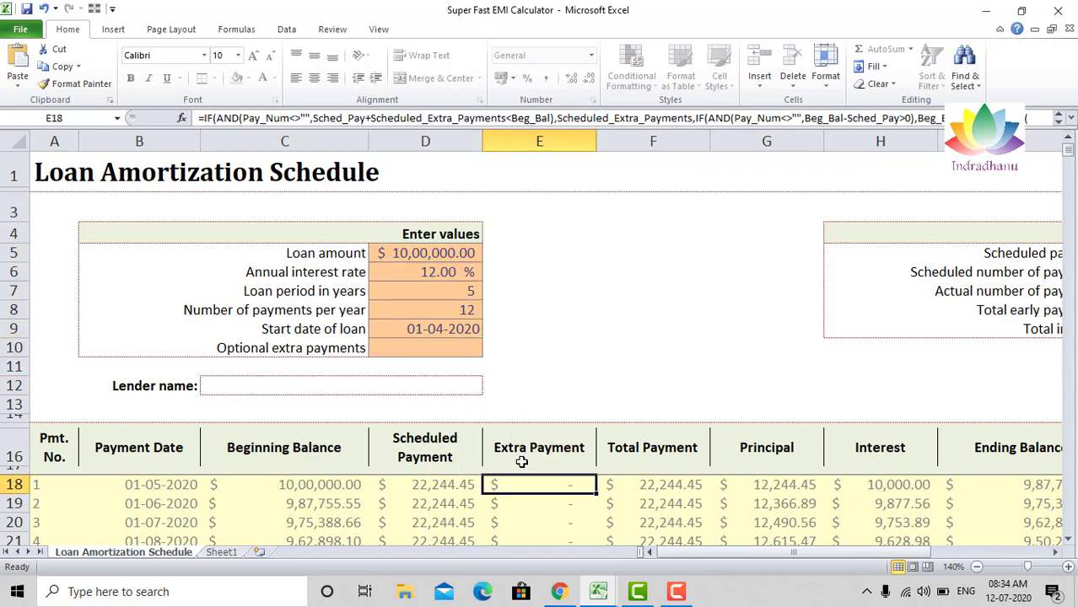
key(Tab)
key(Tab)
key(Tab)
key(Tab)
key(Tab)
key(Tab)
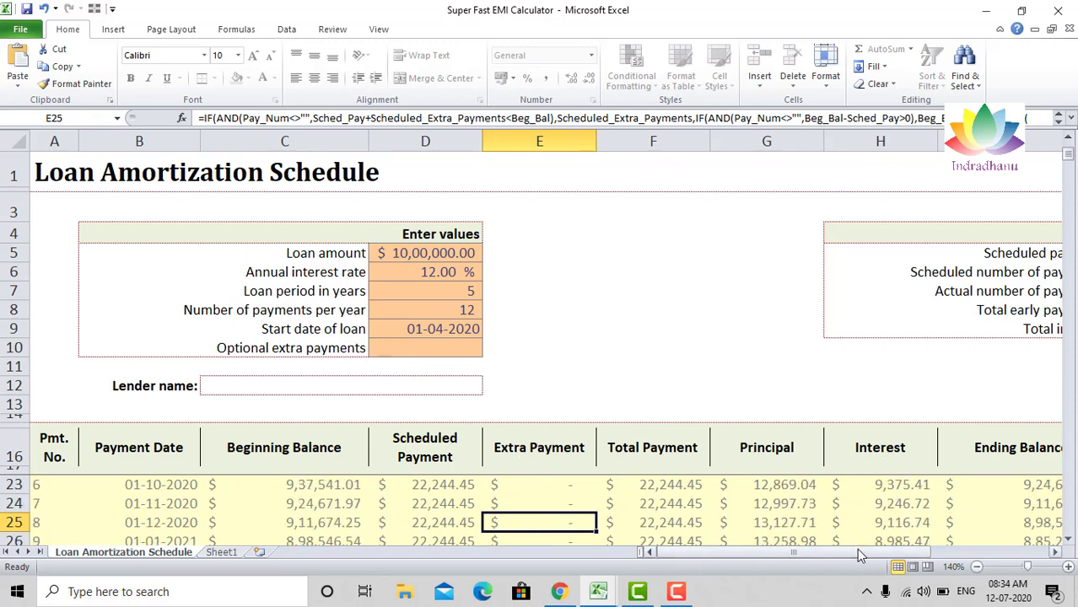
Step: Examine the loan summary and the principal, interest and balance columns across the payment rows, reducing the zoom to 110%
drag(859, 554, 989, 562)
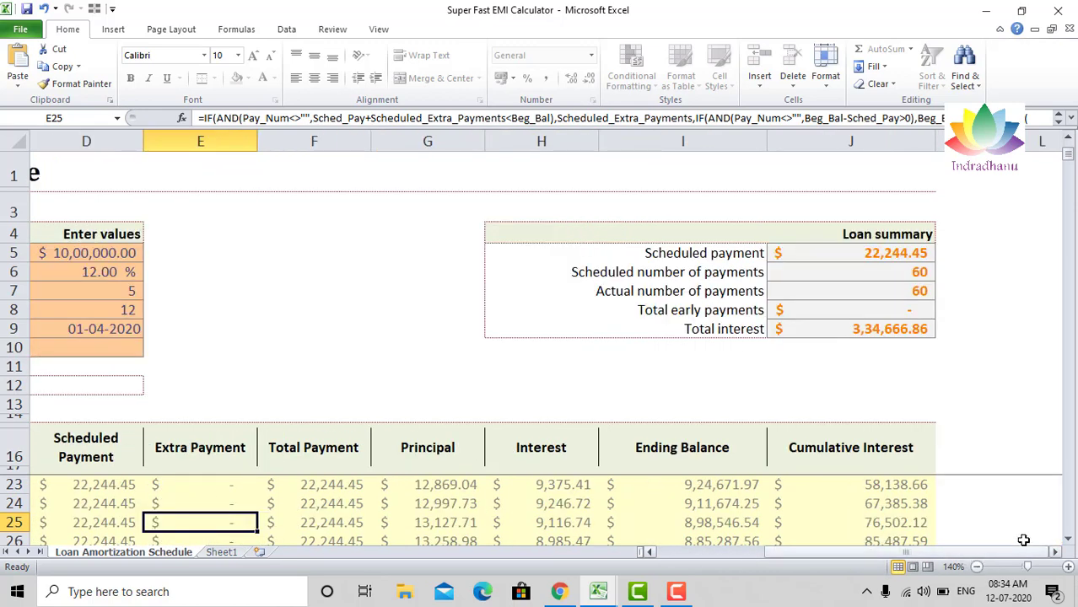
drag(1071, 546, 1071, 547)
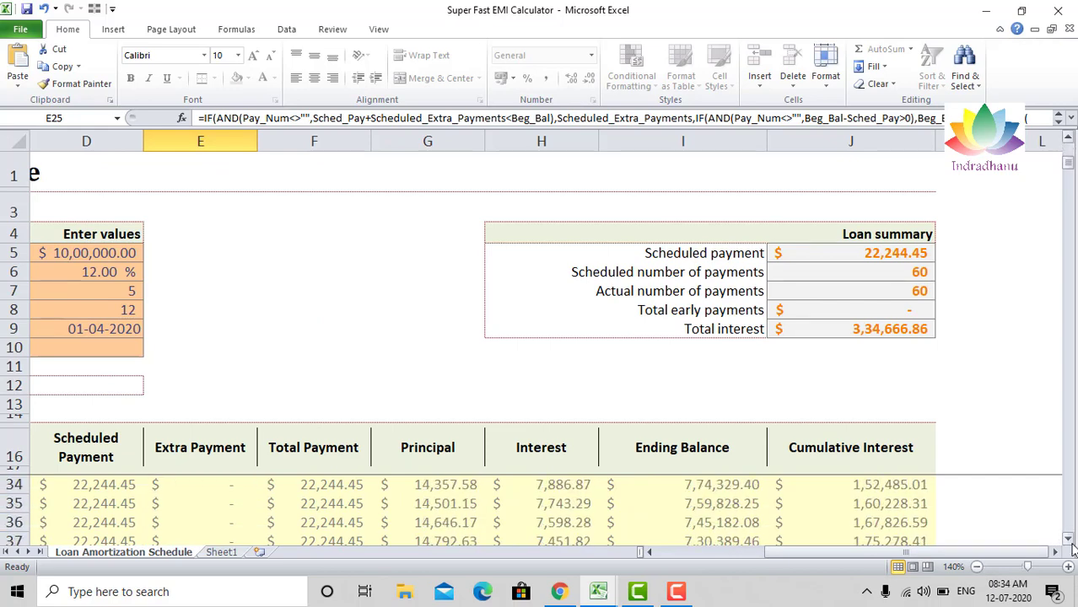
click(976, 568)
click(976, 568)
click(976, 568)
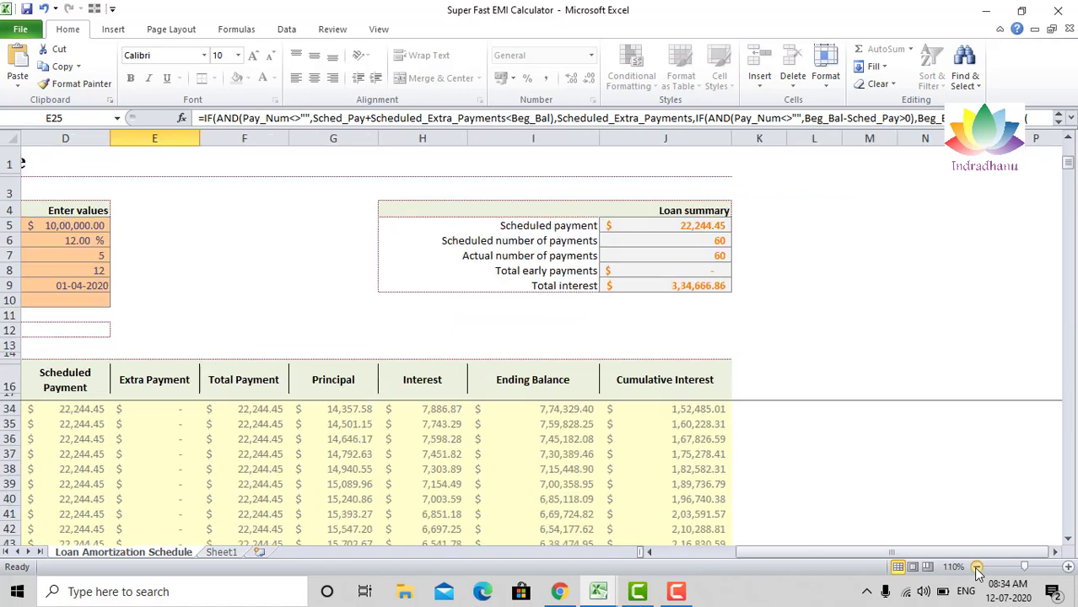
drag(1069, 538, 1069, 539)
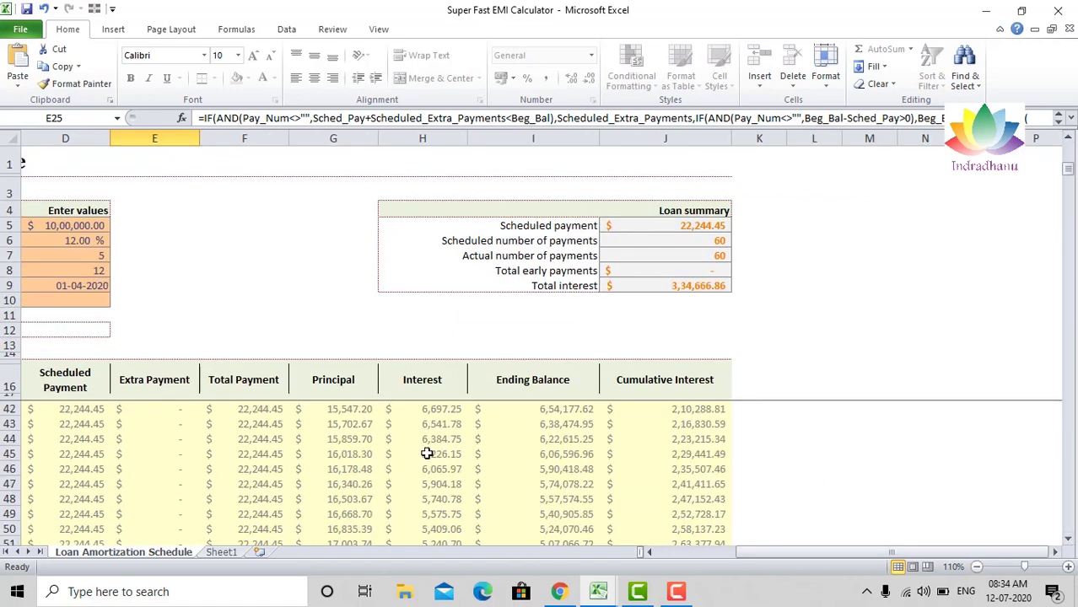
Step: Go back up the Extra Payment column from the empty rows at the schedule's end towards the filled payment rows
key(Up)
key(Up)
key(Up)
key(Up)
key(Up)
key(Up)
key(Up)
key(Up)
key(Up)
key(Up)
key(Up)
key(Up)
key(Up)
key(Up)
key(Up)
key(Up)
key(Up)
key(Up)
key(Up)
key(Up)
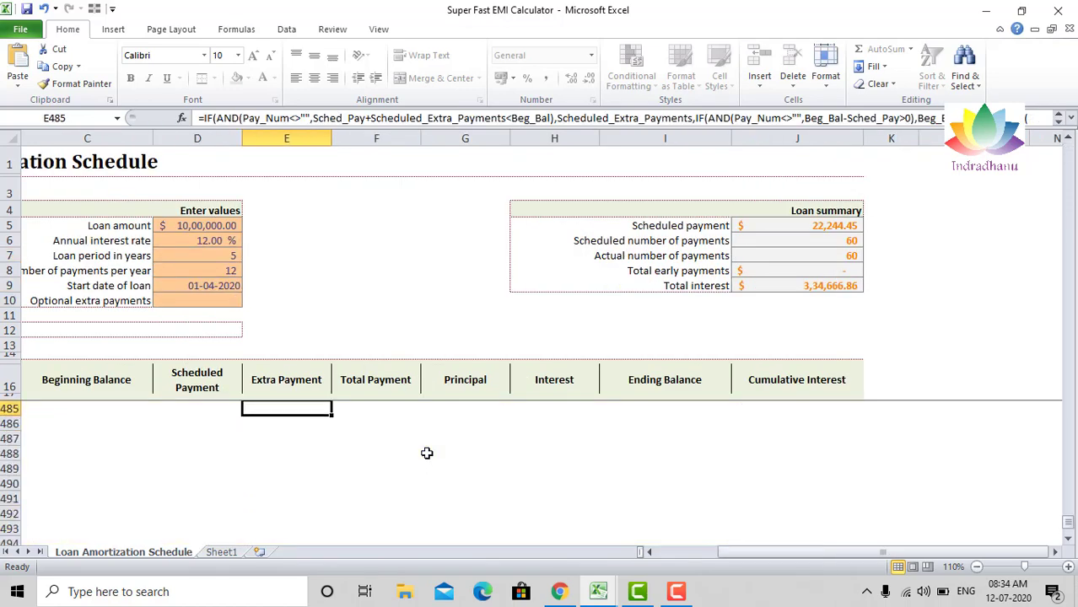
key(Up)
key(Up)
key(Up)
key(Up)
key(Up)
key(Up)
key(Up)
key(Up)
key(Up)
key(Up)
key(Up)
key(Up)
key(Up)
key(Up)
key(Up)
key(Up)
key(Up)
key(Up)
key(Up)
key(Up)
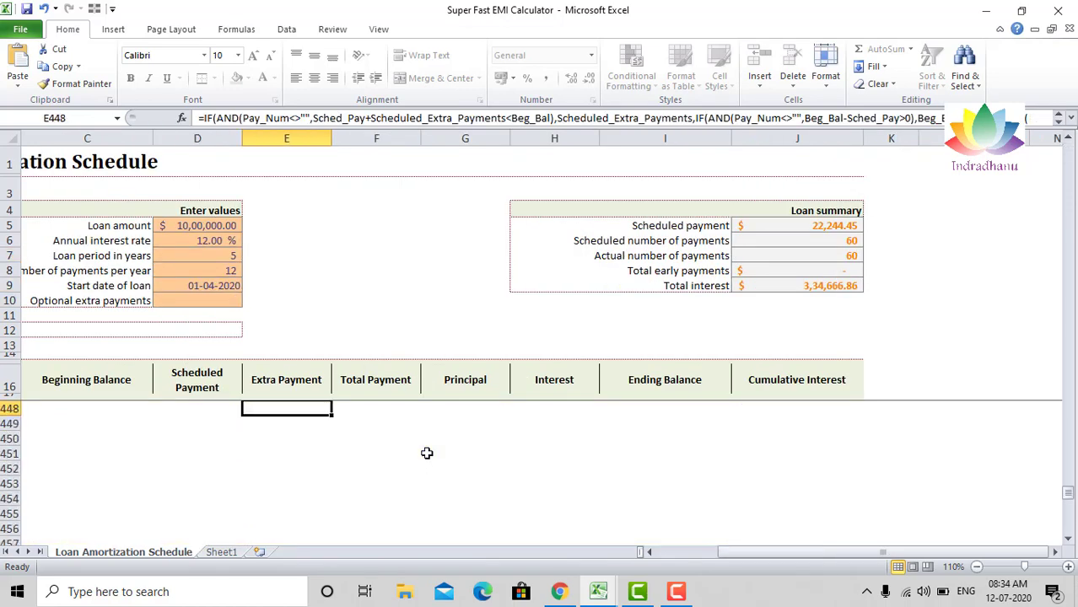
key(Up)
key(Up)
key(Up)
key(Up)
key(Up)
key(Up)
key(Up)
key(Up)
key(Up)
key(Up)
key(Up)
key(Up)
key(Up)
key(Up)
key(Up)
key(Up)
key(Up)
key(Up)
key(Up)
key(Up)
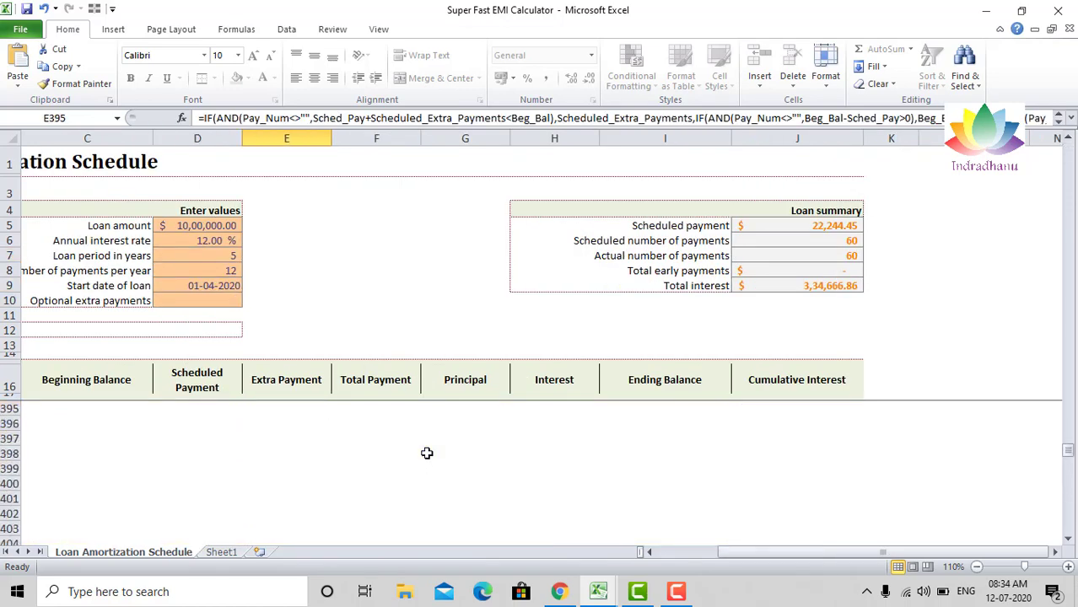
key(Up)
key(Up)
key(Up)
key(Up)
key(Up)
key(Up)
key(Up)
key(Up)
key(Up)
key(Up)
key(Up)
key(Up)
key(Up)
key(Up)
key(Up)
key(Up)
key(Up)
key(Up)
key(Up)
key(Up)
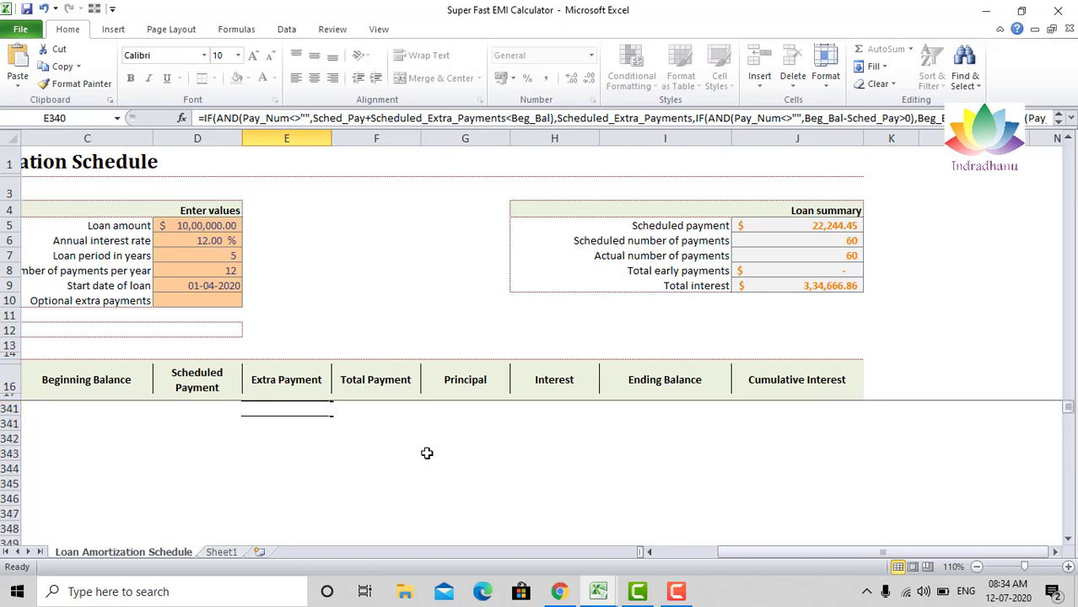
key(Up)
key(Up)
key(Up)
key(Up)
key(Up)
key(Up)
key(Up)
key(Up)
key(Up)
key(Up)
key(Up)
key(Up)
key(Up)
key(Up)
key(Up)
key(Up)
key(Up)
key(Up)
key(Up)
key(Up)
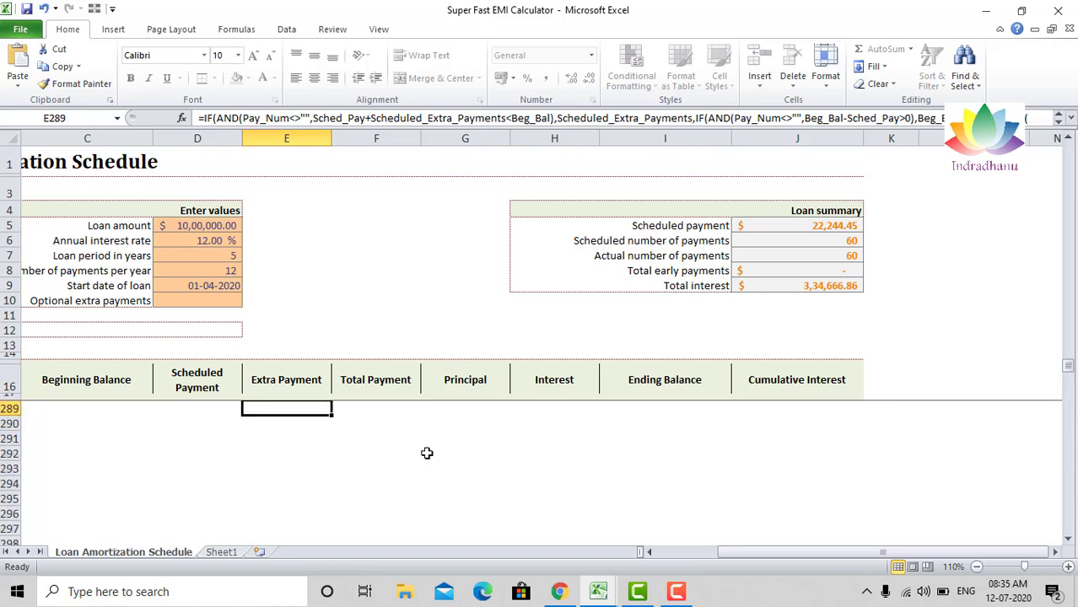
key(Up)
key(Up)
key(Up)
key(Up)
key(Up)
key(Up)
key(Up)
key(Up)
key(Up)
key(Up)
key(Up)
key(Up)
key(Up)
key(Up)
key(Up)
key(Up)
key(Up)
key(Up)
key(Up)
key(Up)
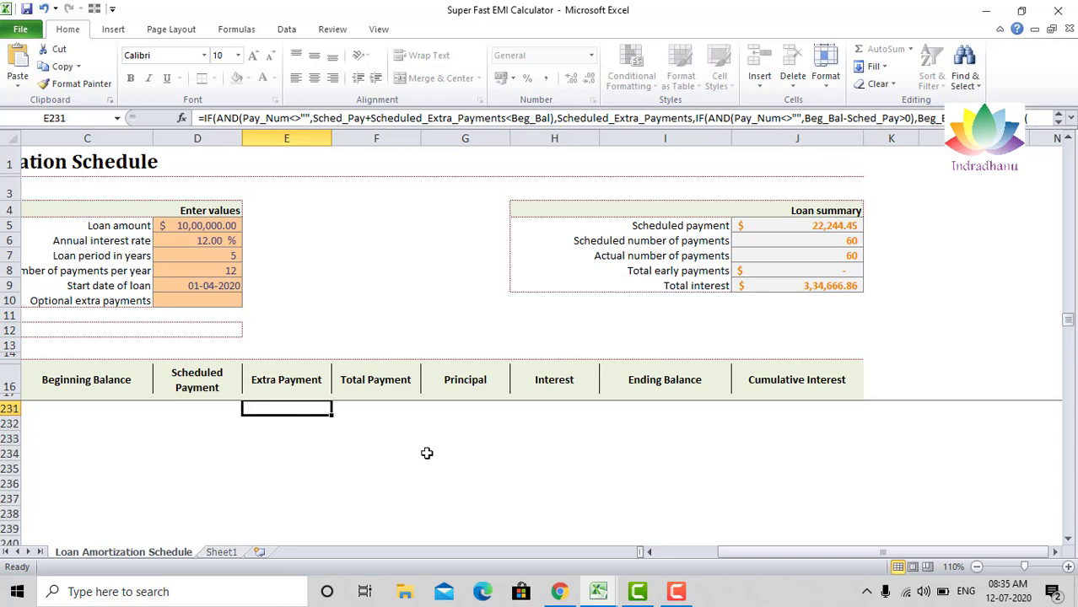
key(Up)
key(Up)
key(Up)
key(Up)
key(Up)
key(Up)
key(Up)
key(Up)
key(Up)
key(Up)
key(Up)
key(Up)
key(Up)
key(Up)
key(Up)
key(Up)
key(Up)
key(Up)
key(Up)
key(Up)
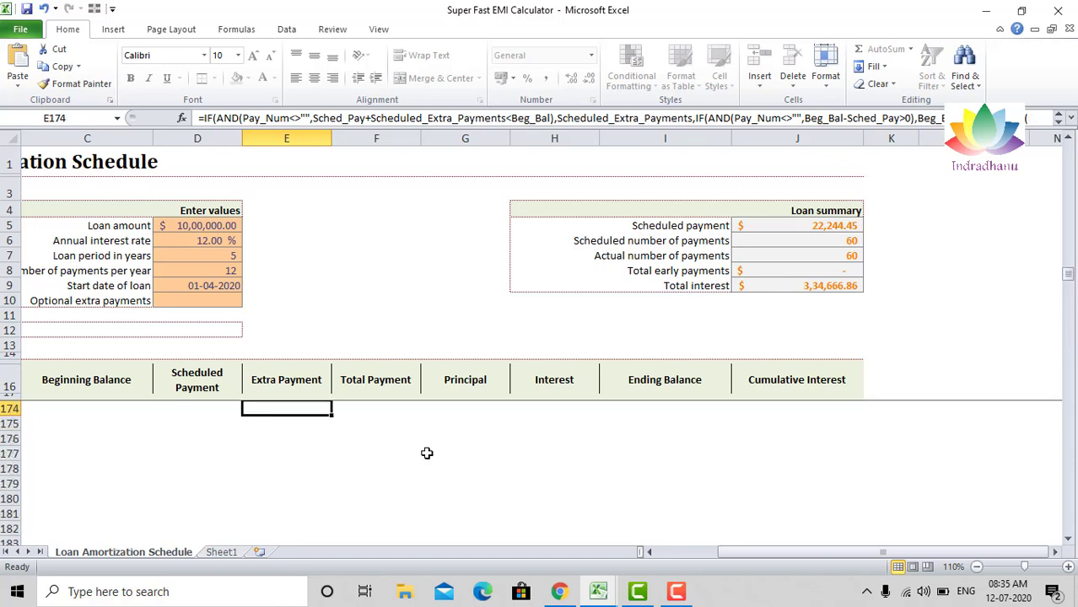
key(Up)
key(Up)
key(Up)
key(Up)
key(Up)
key(Up)
key(Up)
key(Up)
key(Up)
key(Up)
key(Up)
key(Up)
key(Up)
key(Up)
key(Up)
key(Up)
key(Up)
key(Up)
key(Up)
key(Up)
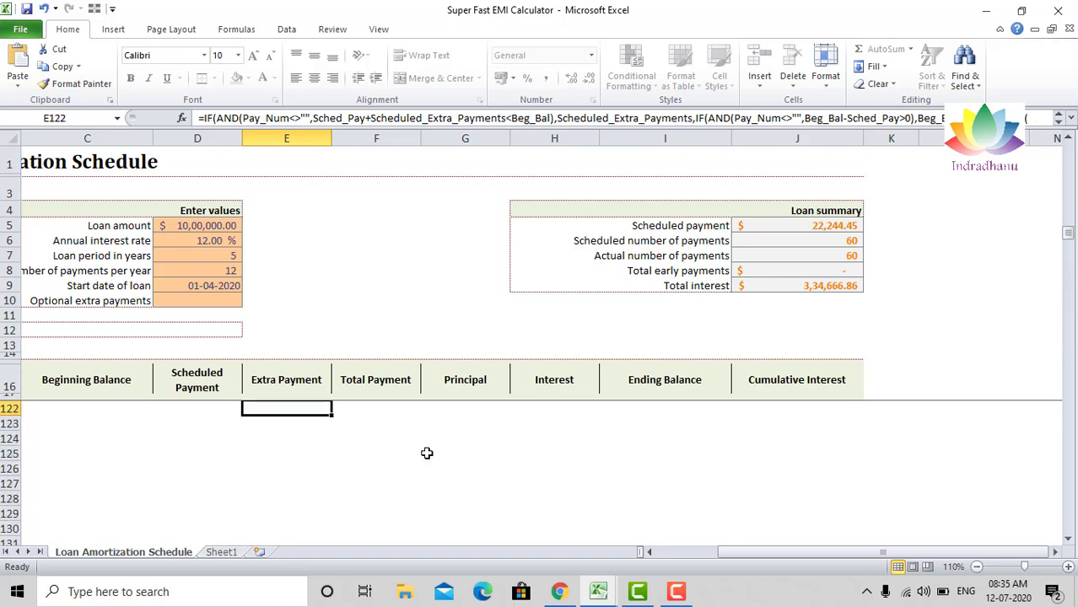
Step: Examine the final payment rows of the amortization schedule, where the filled rows end and the empty ones begin
key(Up)
key(Up)
key(Up)
key(Up)
key(Up)
key(Up)
key(Up)
key(Up)
key(Up)
key(Up)
key(Up)
key(Up)
key(Up)
key(Up)
key(Up)
key(Up)
key(Up)
key(Up)
key(Up)
key(Up)
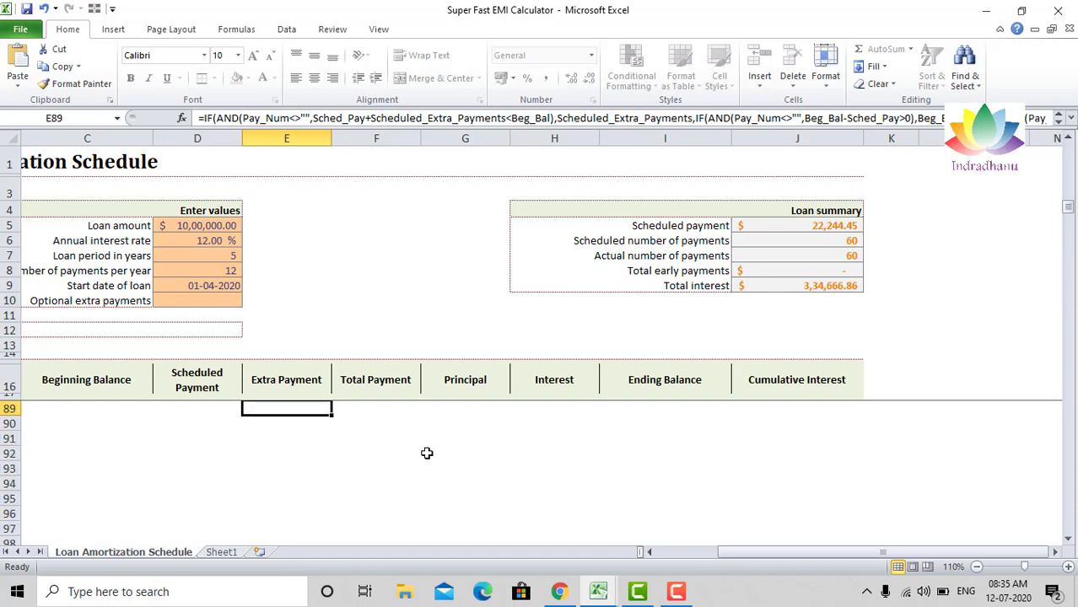
key(Up)
key(Up)
key(Up)
key(Up)
key(Up)
key(Up)
key(Up)
key(Up)
key(Up)
key(Up)
key(Up)
key(Up)
key(Up)
key(Up)
key(Up)
key(Down)
key(Down)
key(Down)
key(Down)
key(Down)
key(Down)
key(Down)
key(Down)
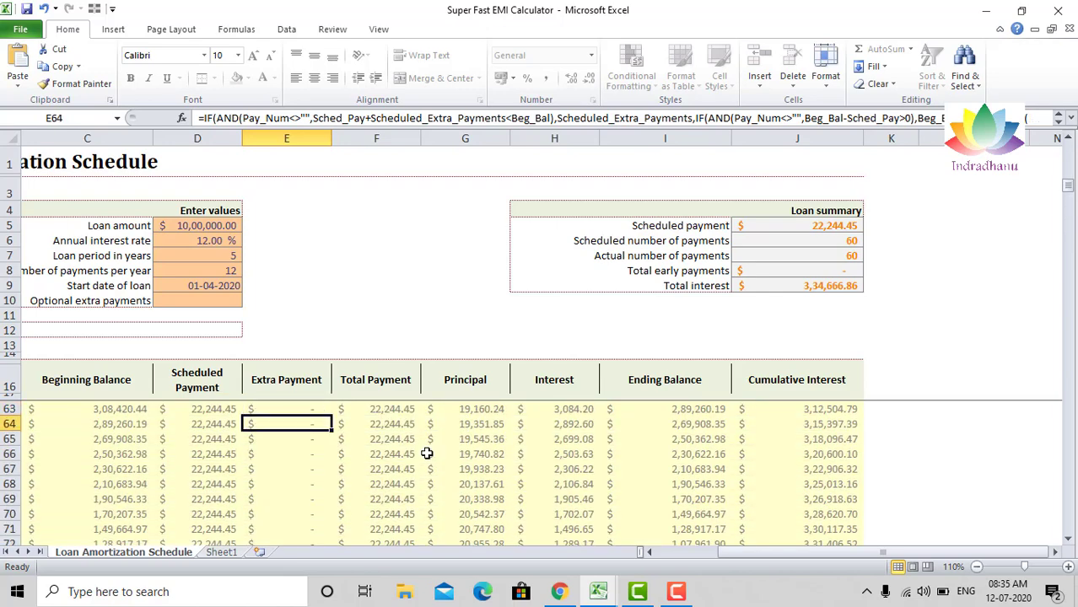
key(Down)
key(Down)
key(Down)
key(Down)
key(Down)
key(Down)
key(Down)
key(Down)
key(Down)
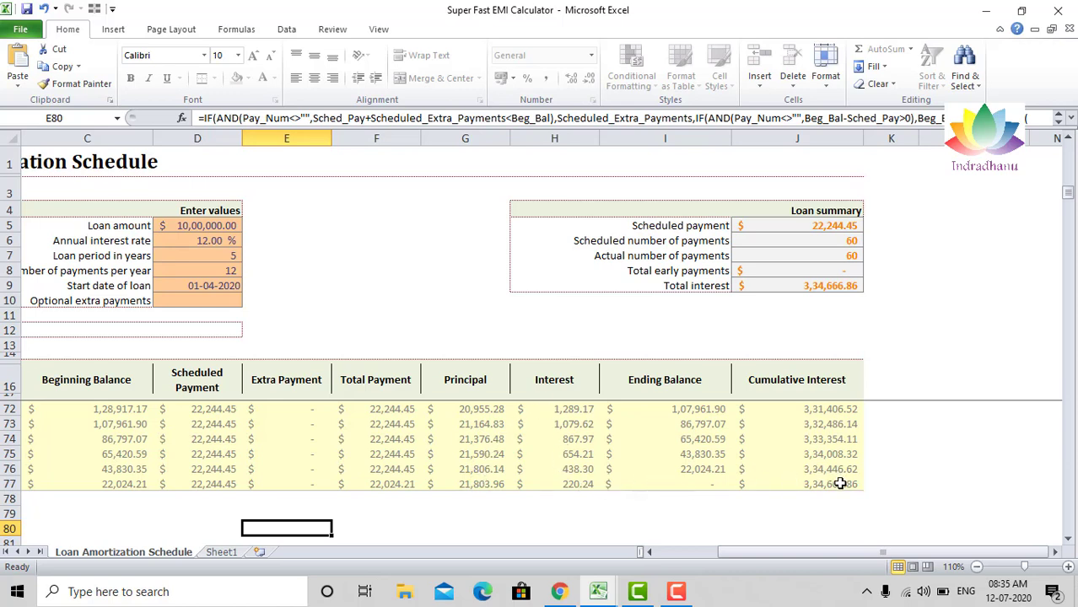
Step: Review the schedule's Cumulative Interest column from the last payment row back up towards the first payments
key(Up)
key(Up)
key(Up)
key(Up)
key(Up)
key(Up)
key(Up)
key(Up)
key(Up)
key(Up)
key(Up)
key(Up)
key(Up)
key(Up)
key(Up)
key(Up)
key(Up)
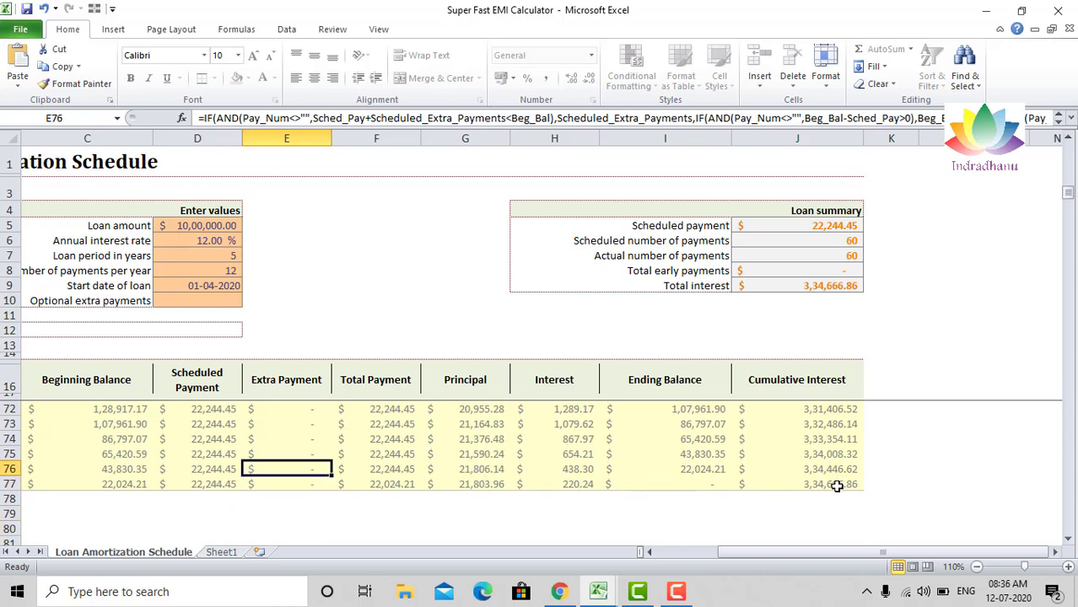
key(Down)
key(Down)
key(Down)
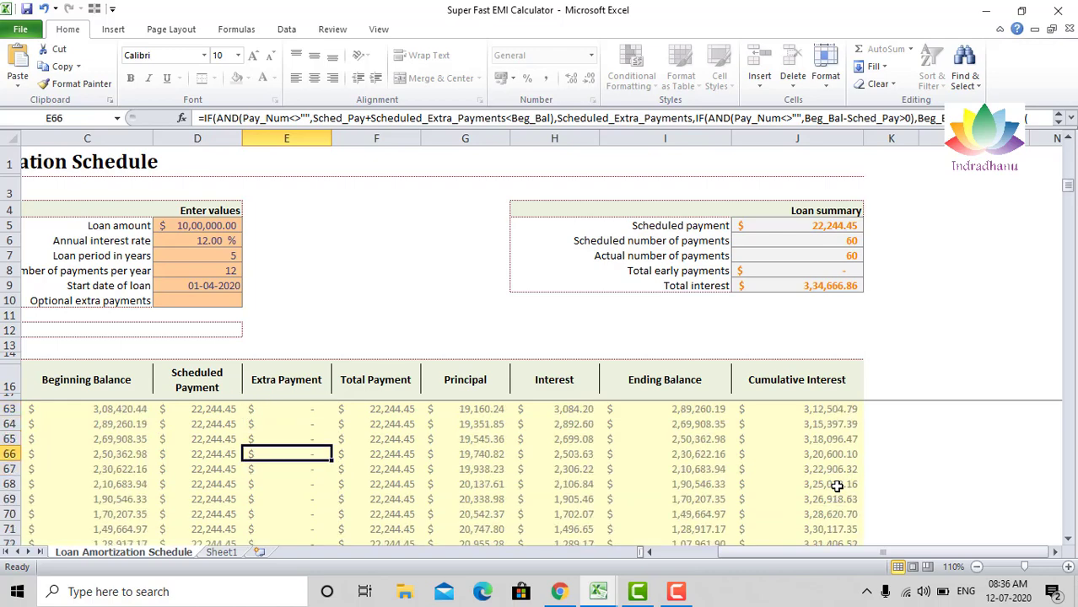
key(Up)
key(Up)
key(Up)
key(Up)
key(Up)
key(Up)
key(Up)
key(Up)
key(Up)
key(Up)
key(Up)
key(Up)
key(Up)
key(Up)
key(Up)
key(Up)
key(Up)
key(Up)
key(Up)
key(Up)
key(Up)
key(Up)
key(Up)
key(Up)
key(Up)
key(Up)
key(Up)
key(Up)
key(Up)
key(Up)
key(Up)
key(Up)
key(Up)
key(Up)
key(Up)
key(Up)
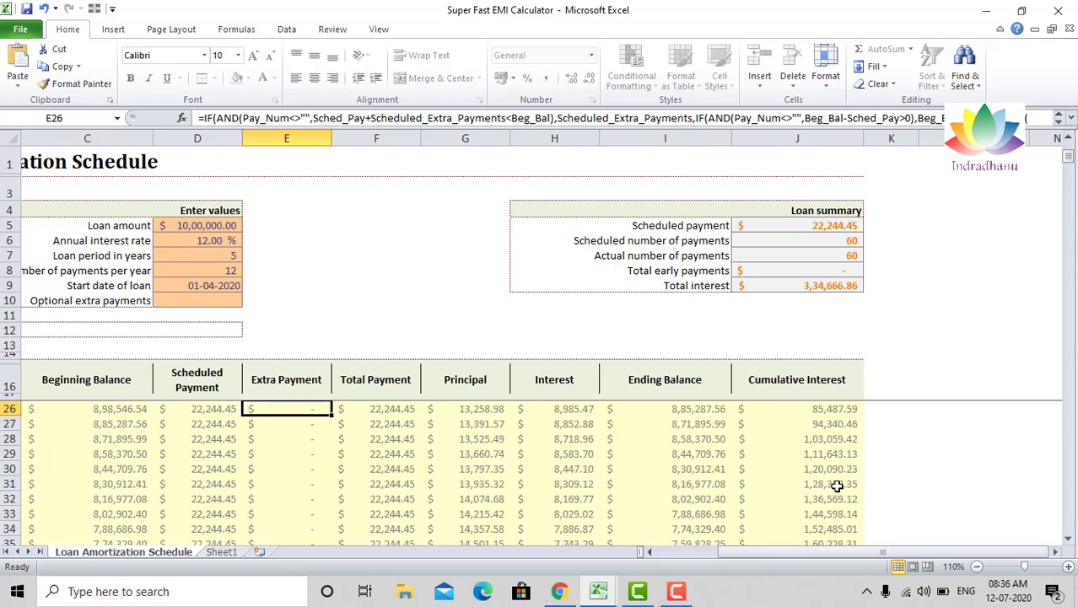
key(Down)
key(Down)
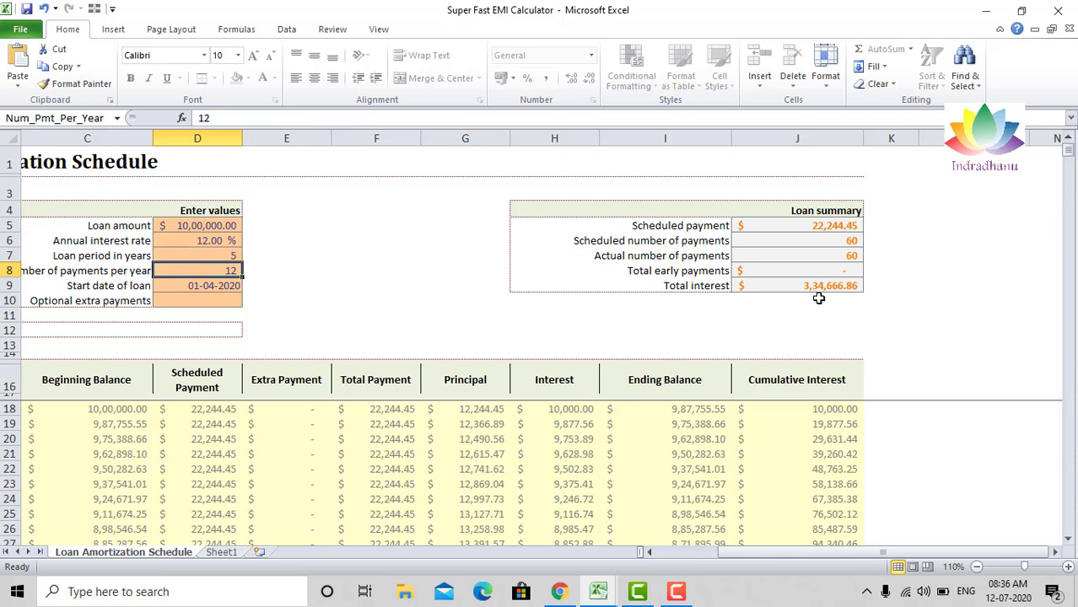
Step: Change the annual interest rate of the loan to 13%
key(Up)
key(Up)
key(Up)
key(Down)
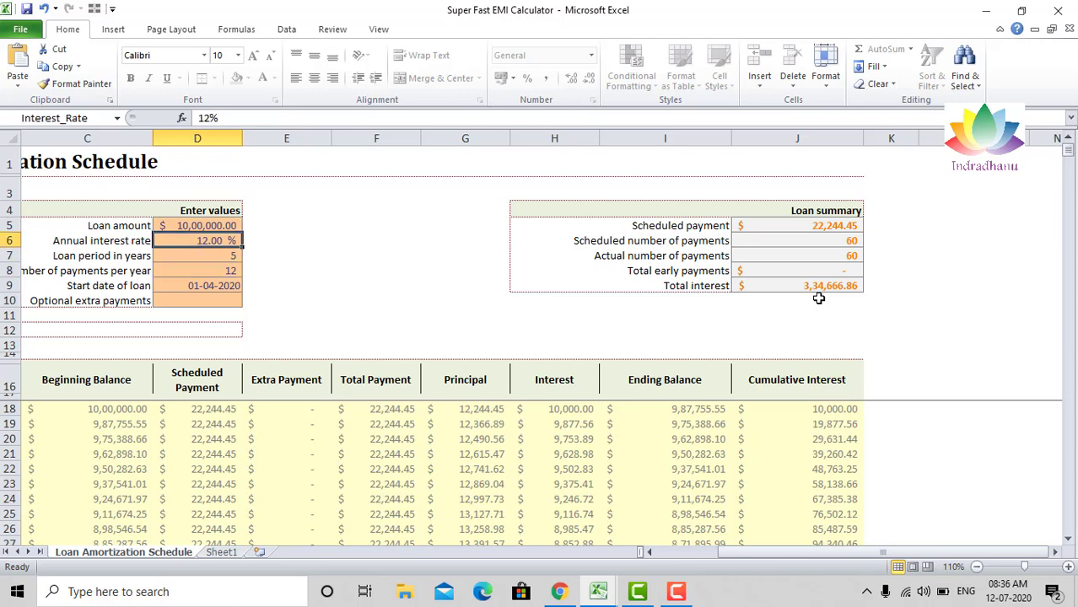
text(13)
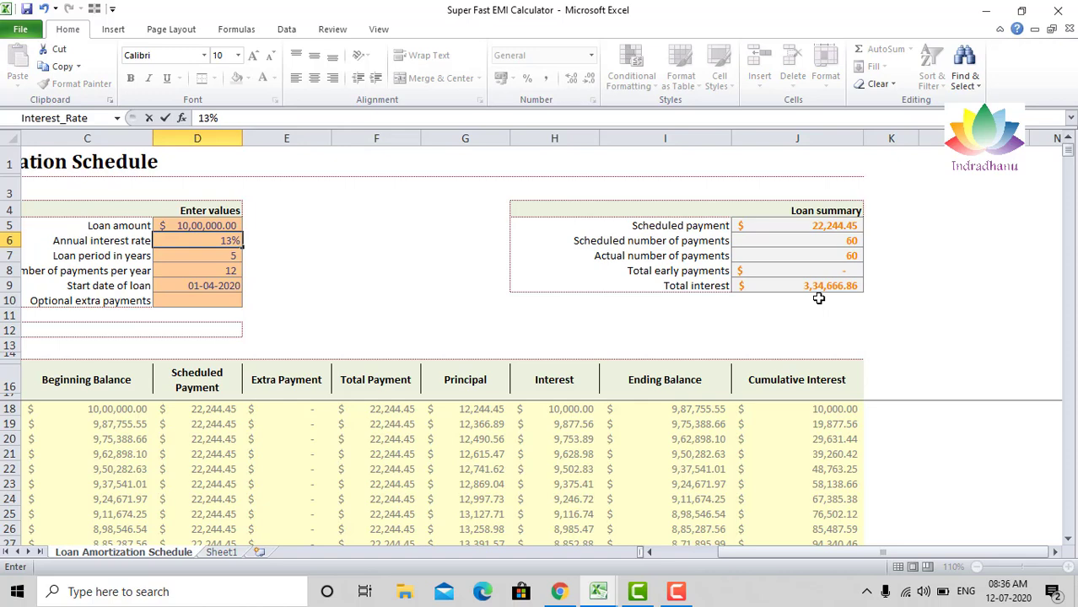
key(Return)
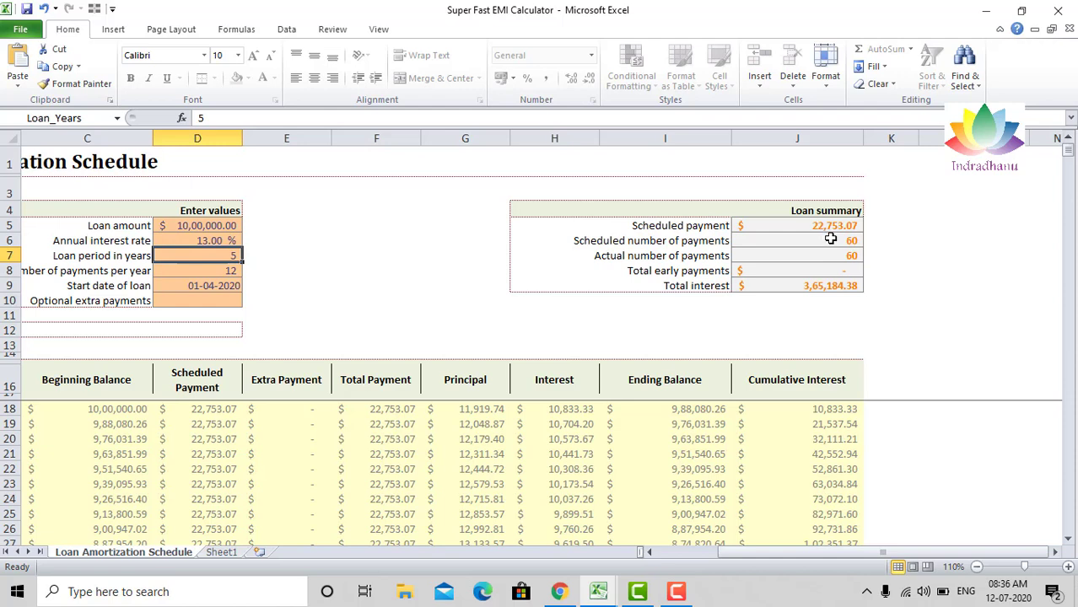
Step: Raise the annual interest rate to 14% to compare the scheduled payment and total interest
key(Up)
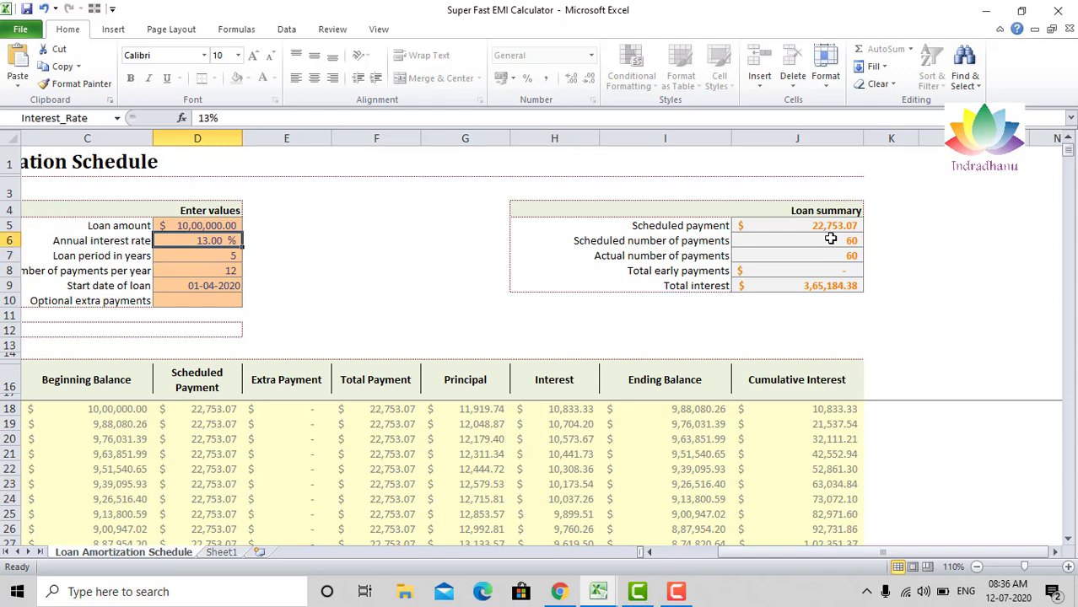
text(14)
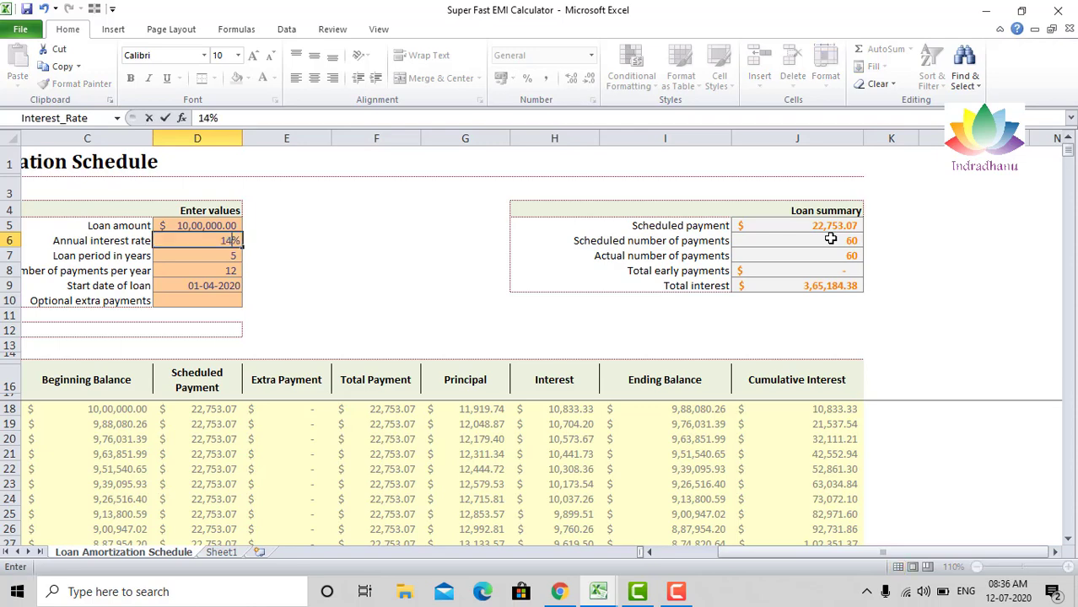
key(Return)
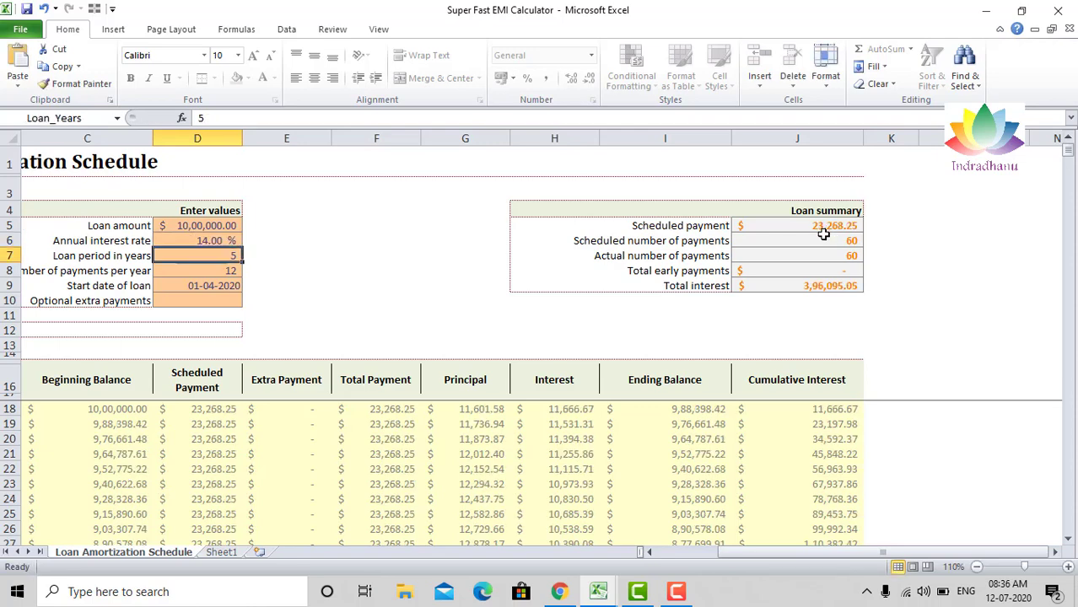
Step: Set the loan period to 6 years
key(Up)
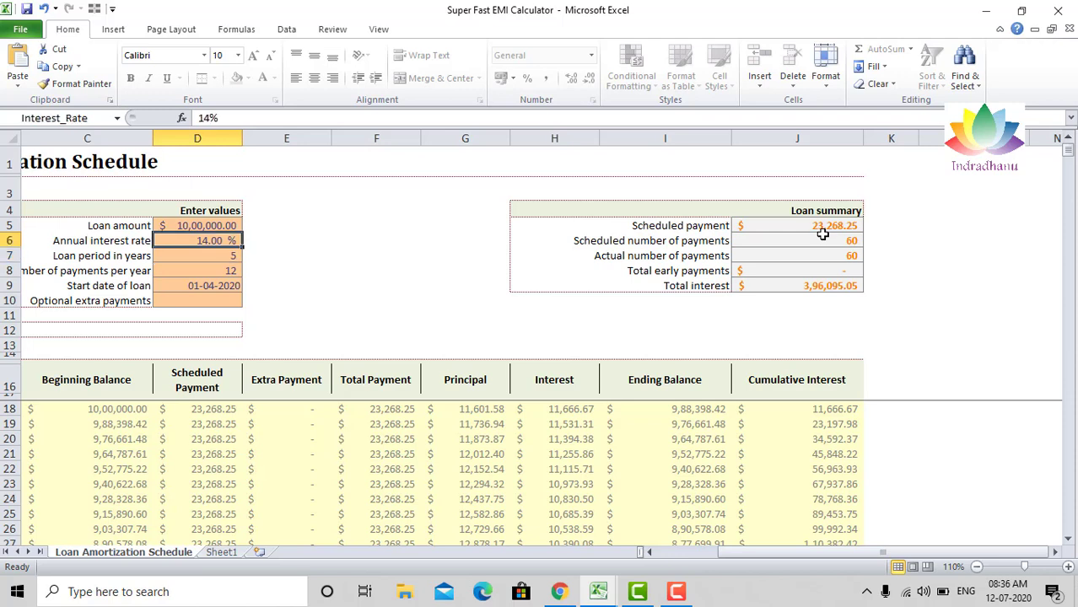
key(Down)
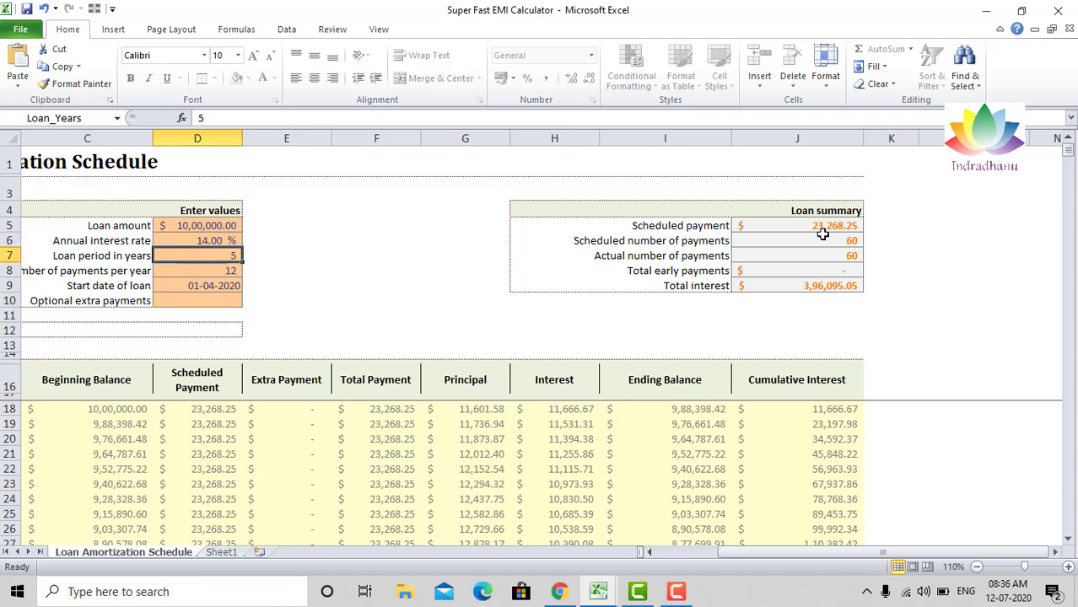
text(6)
key(Return)
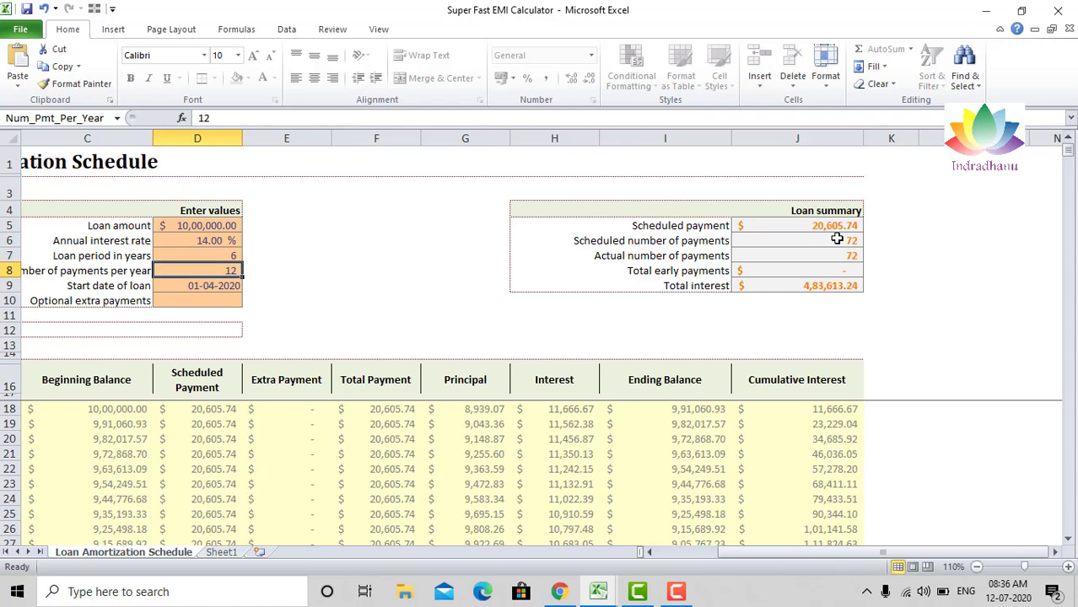
Step: Extend the loan period to 10 years
key(Up)
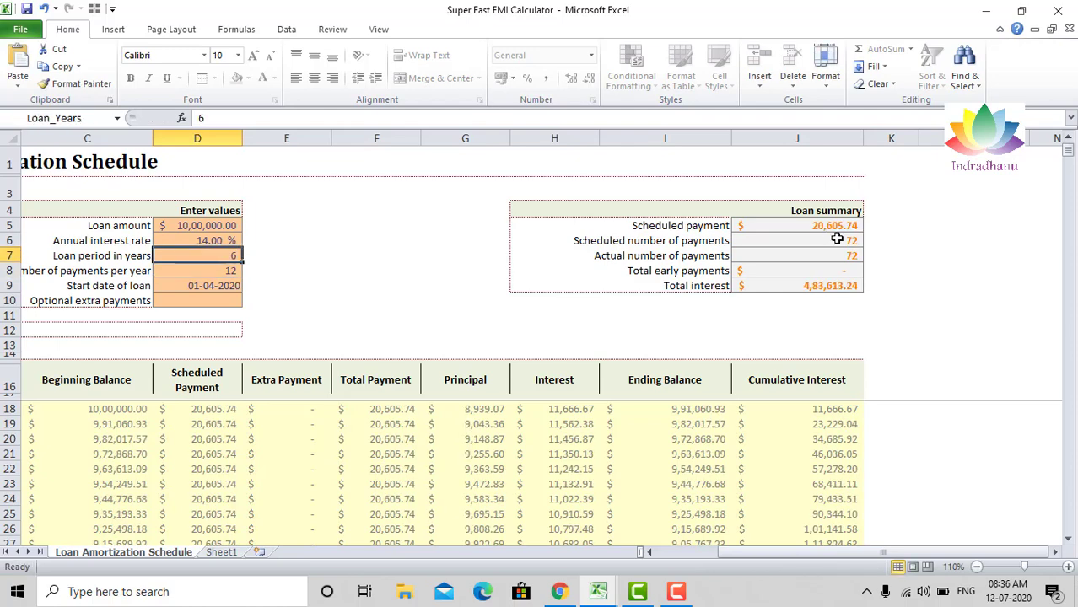
text(10)
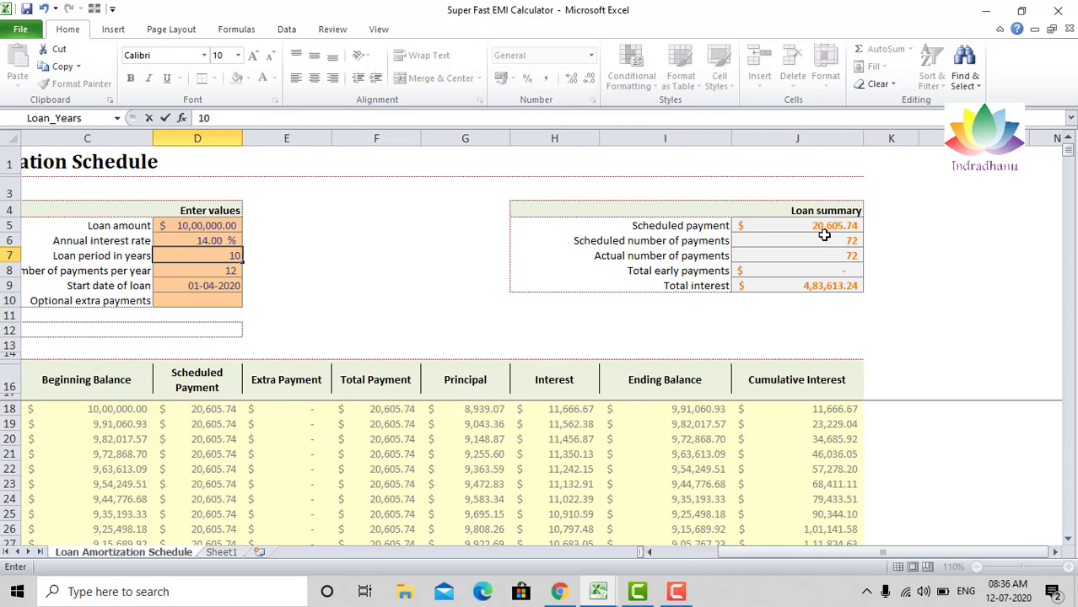
key(ctrl+Return)
key(Down)
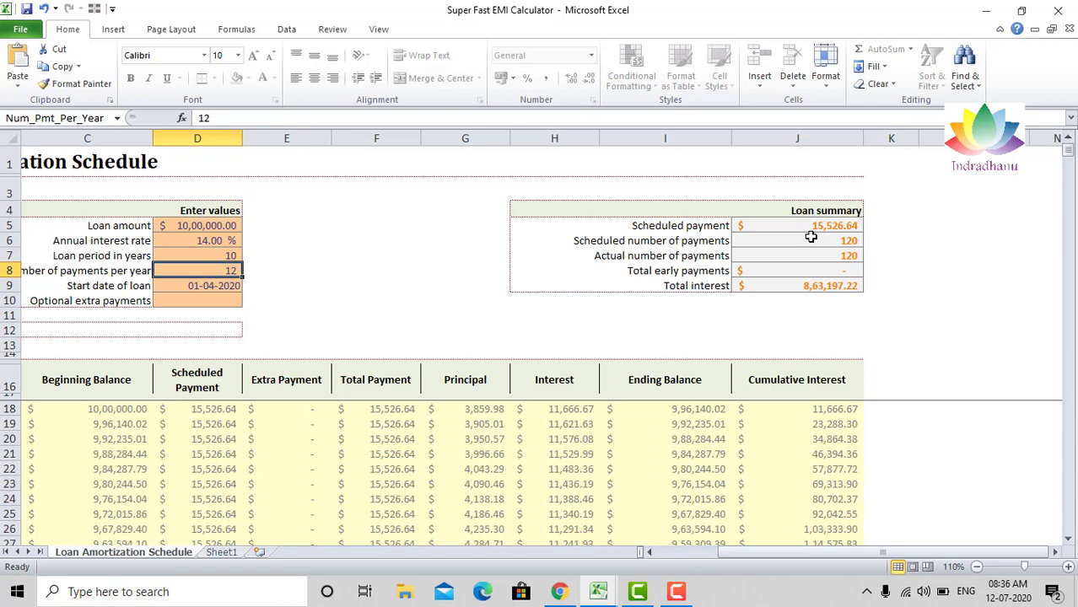
Step: Change the loan amount to 15,00,000
key(Up)
key(Up)
key(Up)
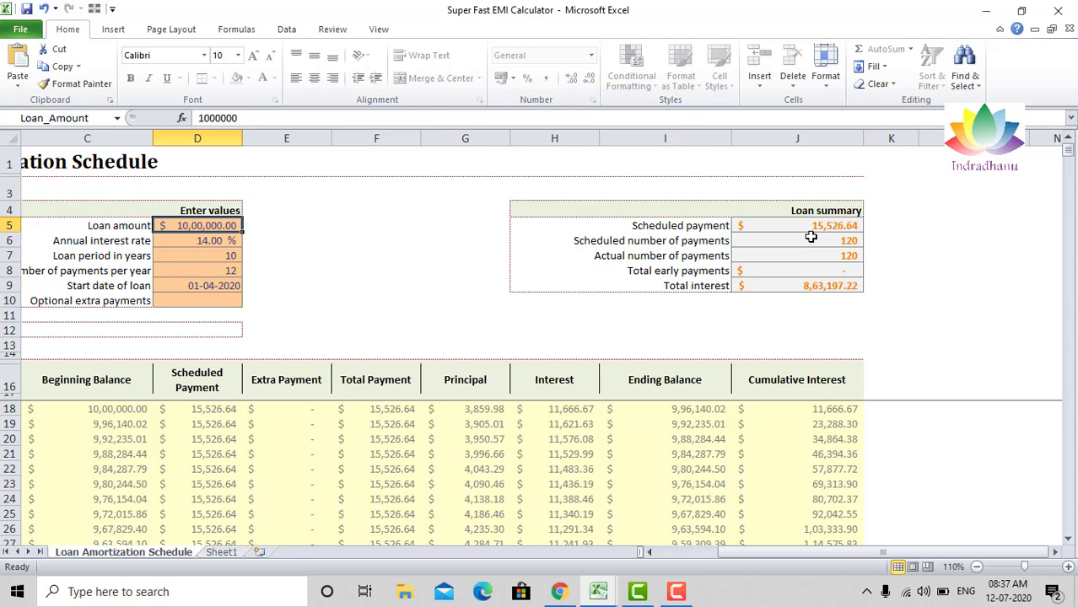
key(Down)
key(Down)
key(Up)
key(Up)
text(15)
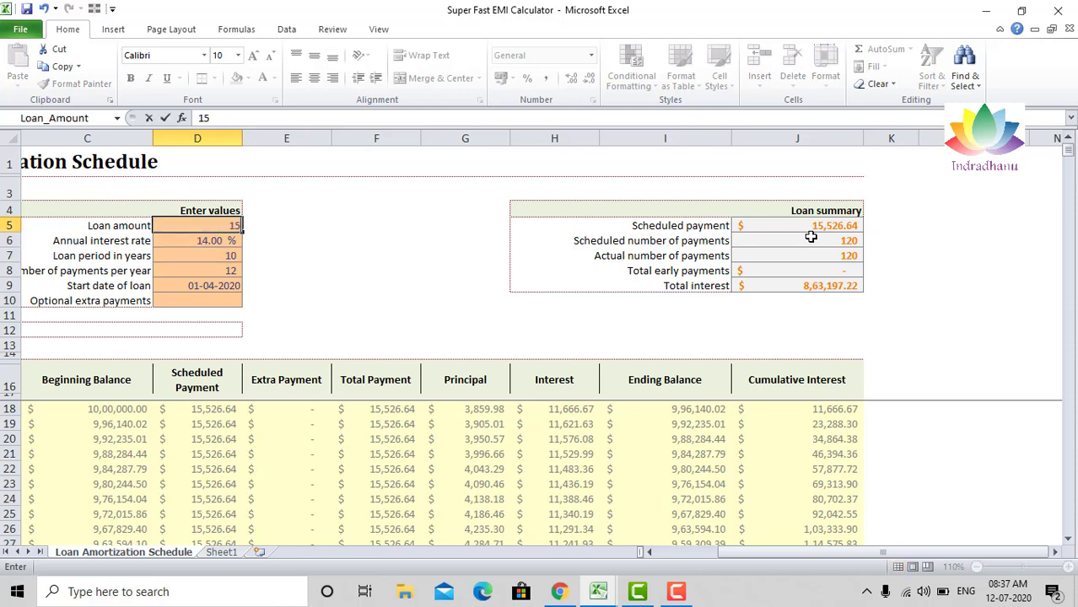
text(,00,00000)
key(Return)
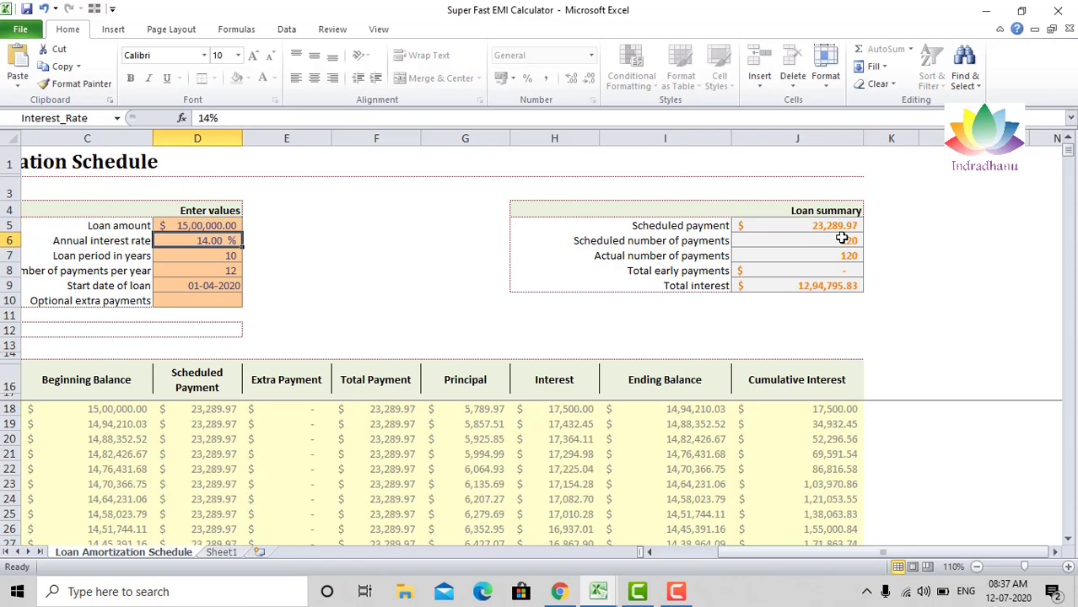
Step: Lower the annual interest rate to 10% for the 15,00,000 loan
key(Return)
key(Return)
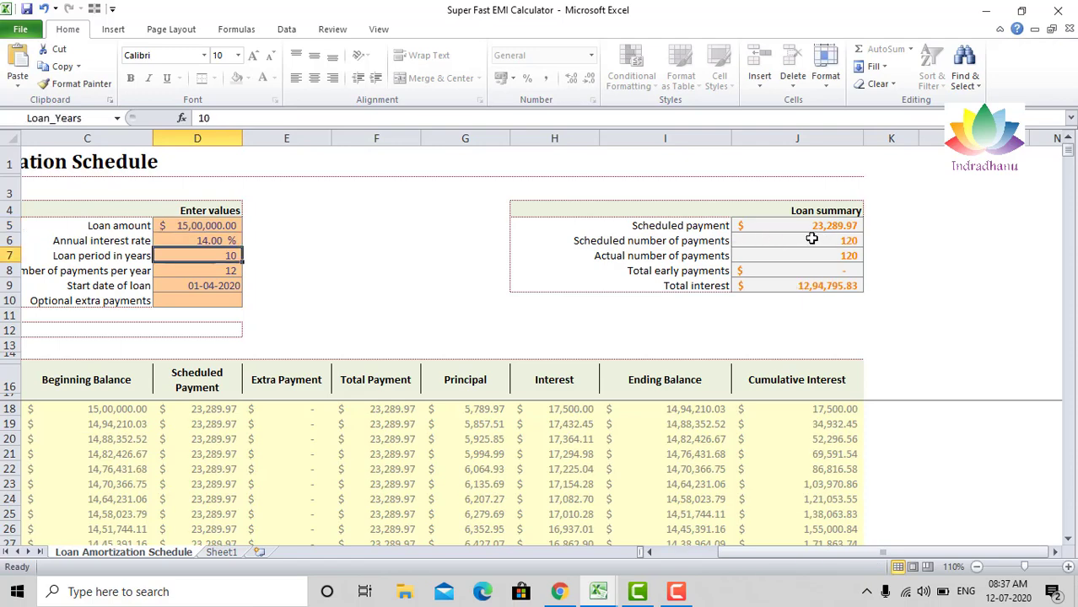
key(Up)
key(Up)
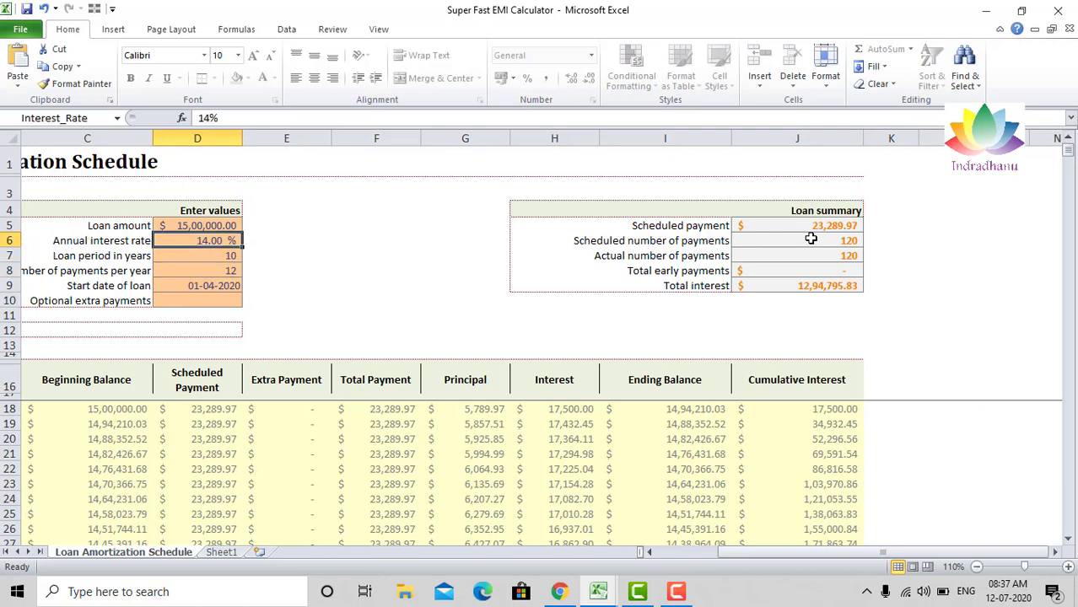
text(10)
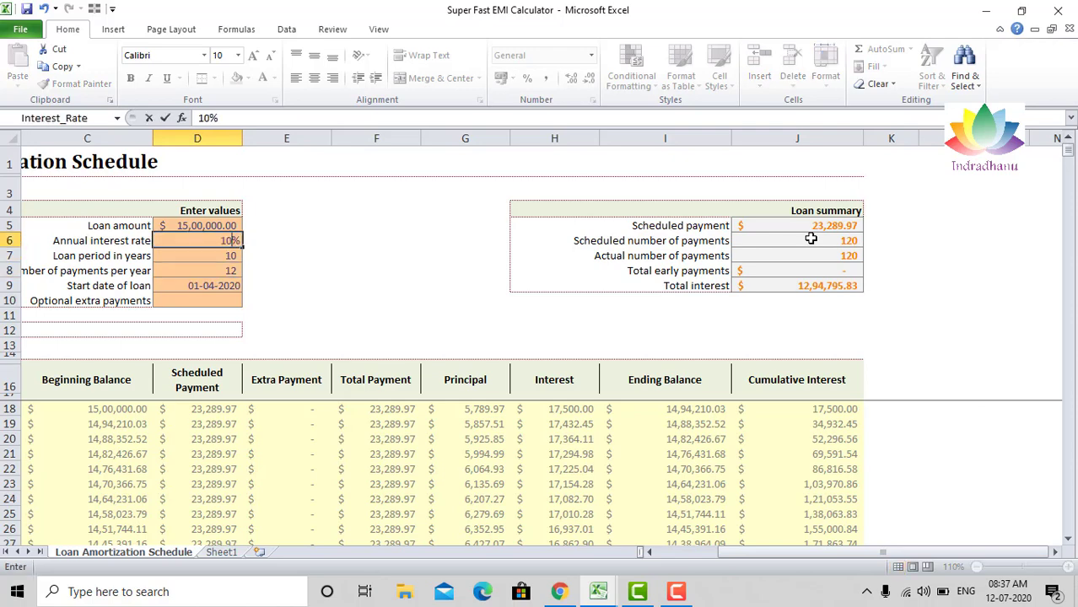
key(Return)
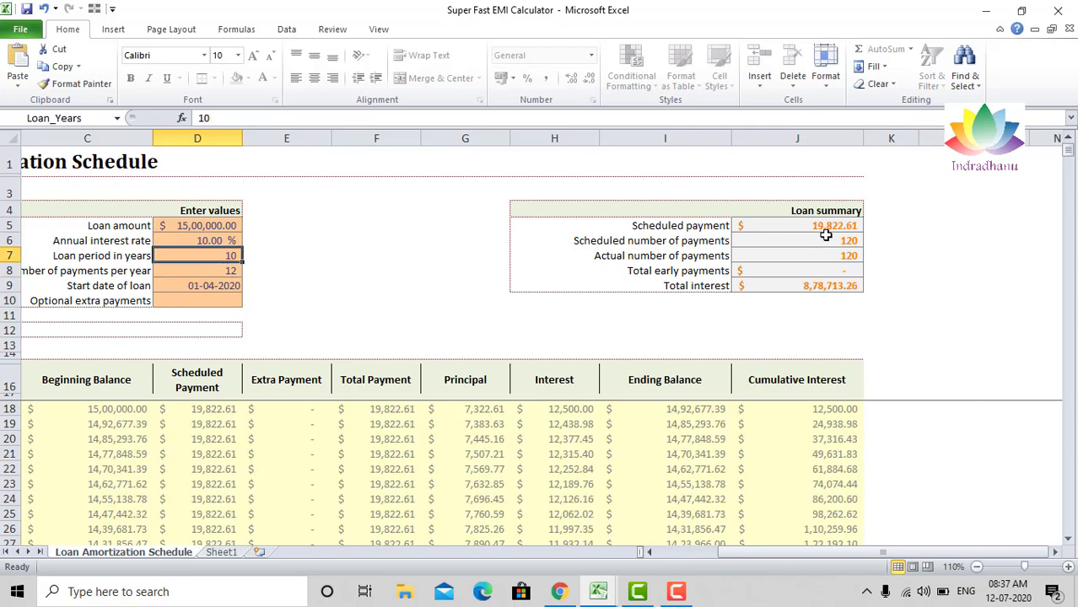